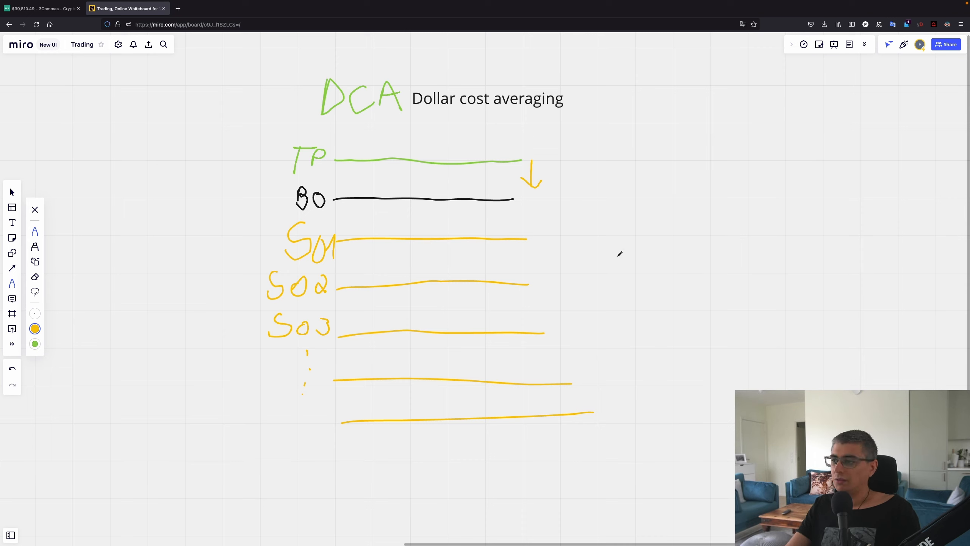
Hand-draw the 'Dollar cost averaging' diagram with TP, BO and SO1–SO3 level lines in green, black and yellow
{"action": "mouse_move", "coordinate": [618, 257]}
{"action": "left_mouse_down"}
{"action": "mouse_move", "coordinate": [690, 234]}
{"action": "mouse_move", "coordinate": [877, 105]}
{"action": "mouse_move", "coordinate": [902, 205]}
{"action": "left_mouse_up"}
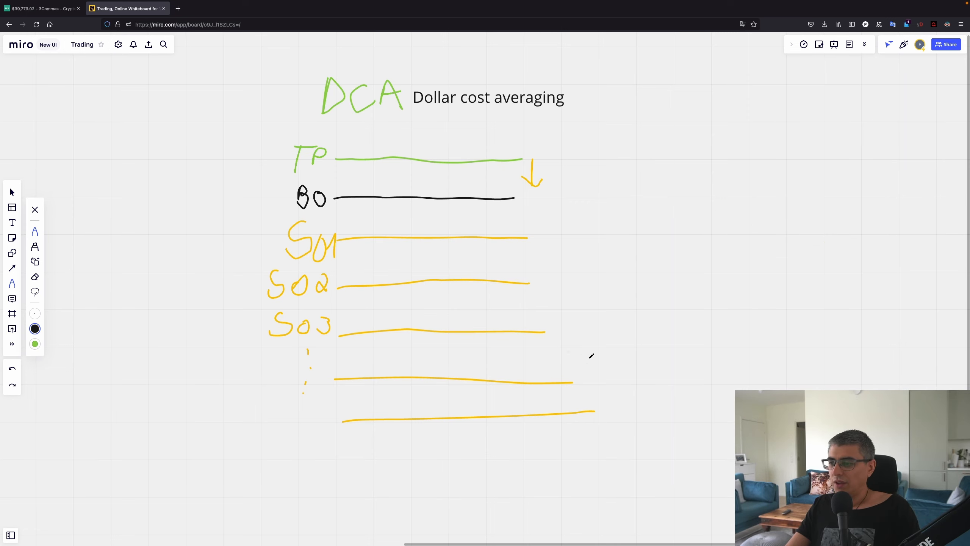
Sketch the price drop through the safety orders and its rebound to the take-profit line, circling the touch point
{"action": "left_click_drag", "start_coordinate": [478, 228], "coordinate": [467, 393]}
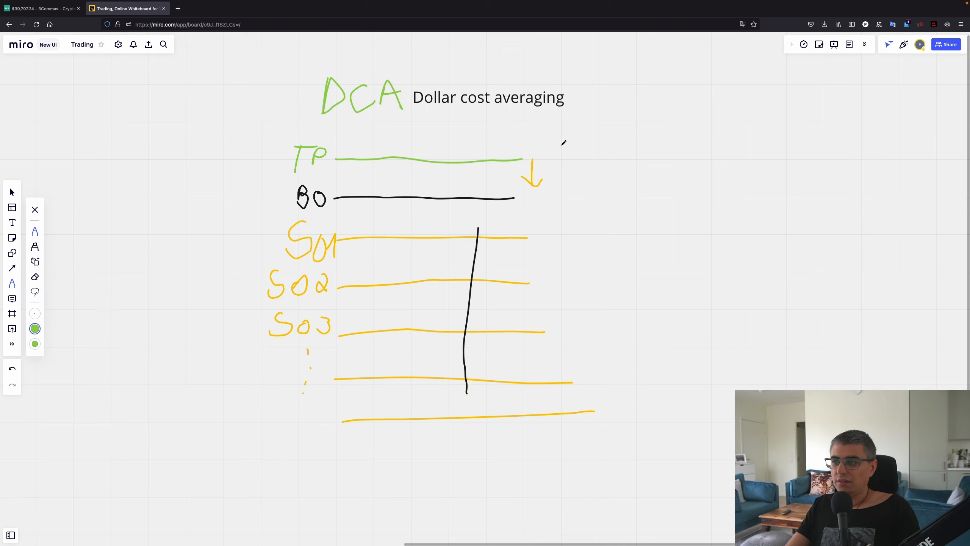
{"action": "left_click_drag", "start_coordinate": [568, 259], "coordinate": [774, 259]}
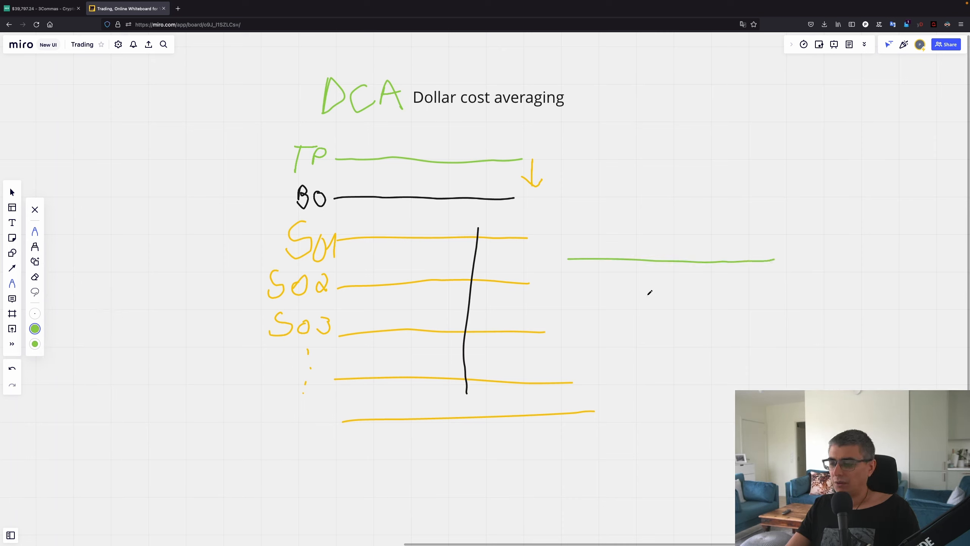
{"action": "mouse_move", "coordinate": [467, 376]}
{"action": "left_mouse_down"}
{"action": "mouse_move", "coordinate": [482, 382]}
{"action": "mouse_move", "coordinate": [567, 253]}
{"action": "left_mouse_up"}
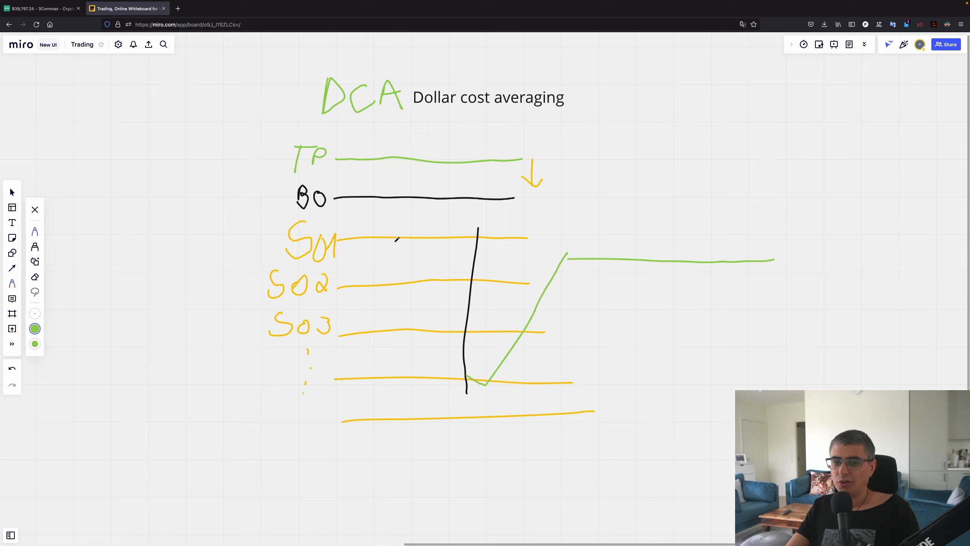
{"action": "left_click_drag", "start_coordinate": [508, 157], "coordinate": [625, 156]}
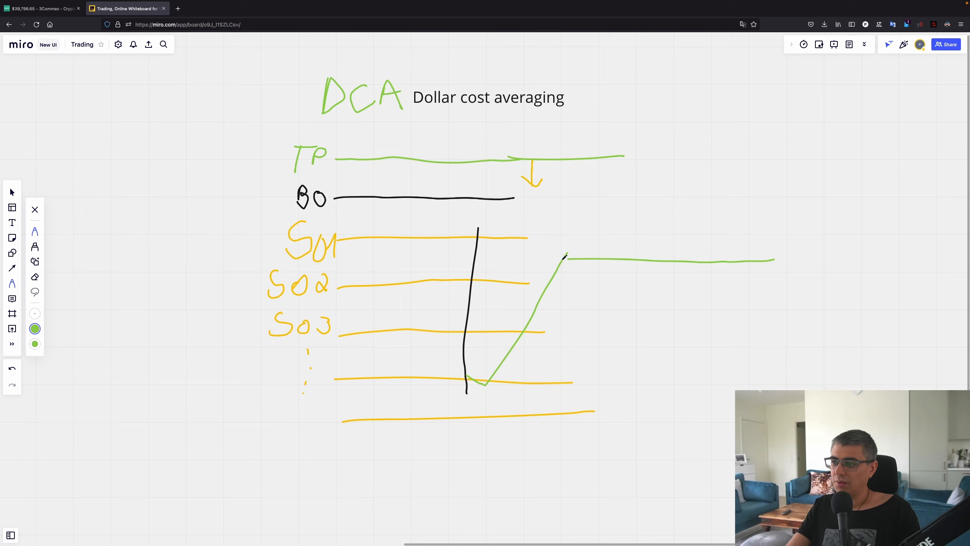
{"action": "left_click_drag", "start_coordinate": [564, 258], "coordinate": [562, 266]}
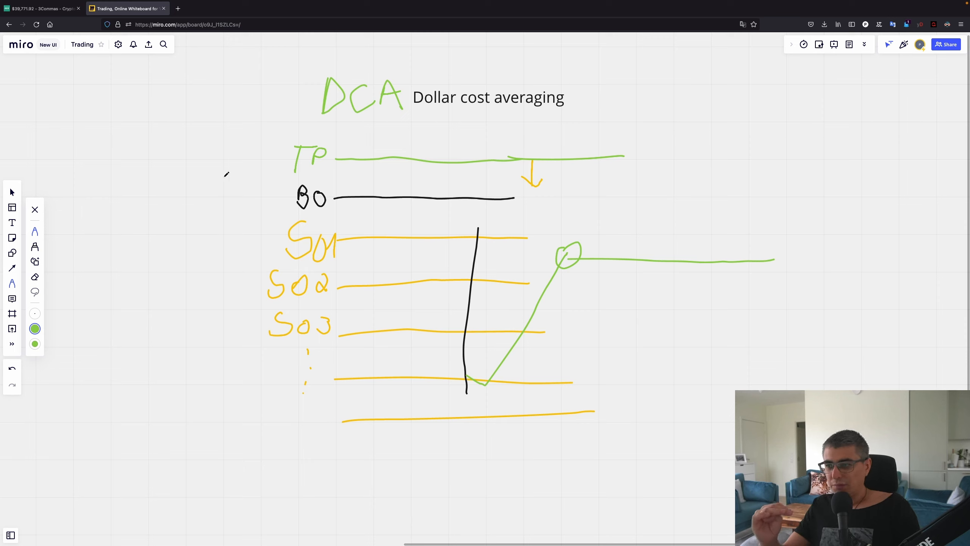
{"action": "left_click", "coordinate": [51, 12]}
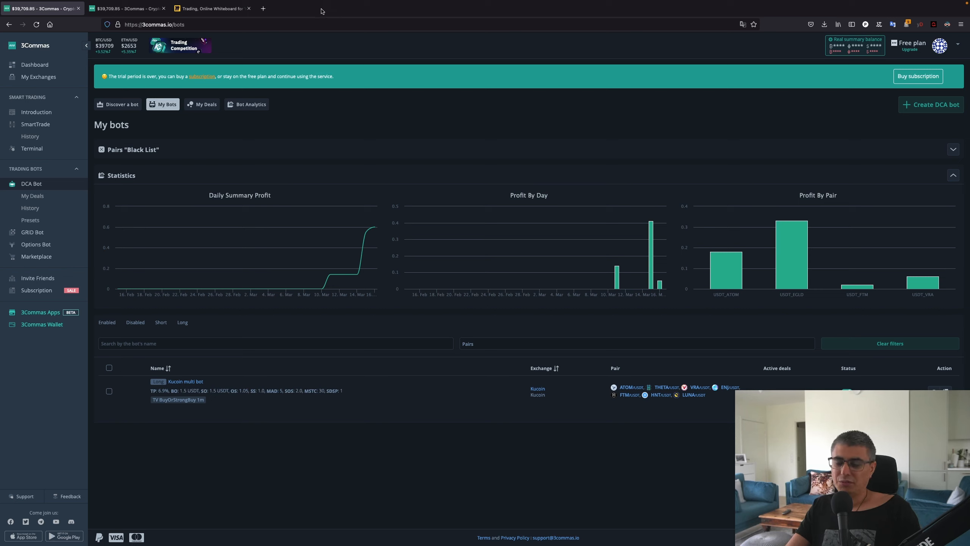
Show the 3Commas Subscription page comparing the Free, Starter, Advanced and Pro plans
{"action": "left_click", "coordinate": [126, 8]}
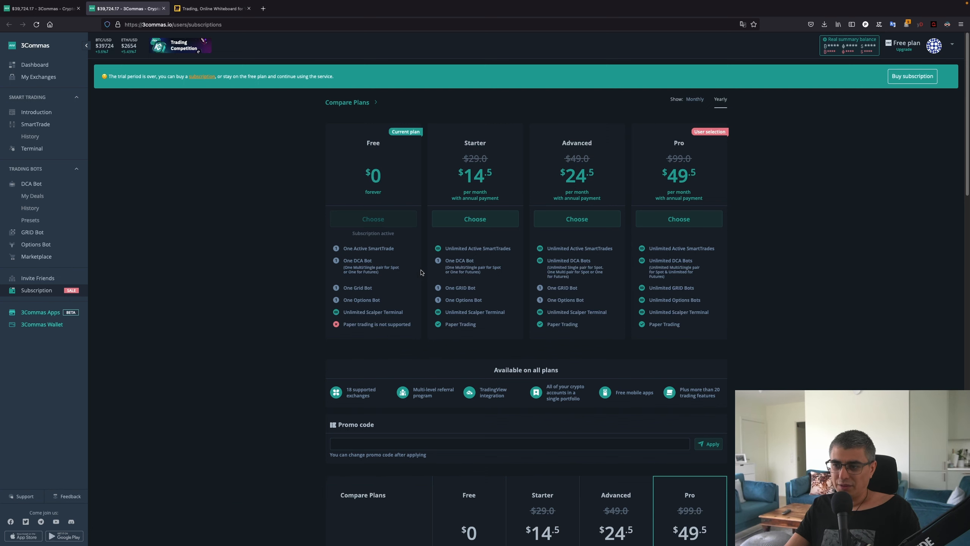
Zoom the page to 150%, highlight Advanced's Unlimited DCA Bots, then start a new DCA bot
{"action": "key", "text": "ctrl+plus"}
{"action": "key", "text": "ctrl+plus"}
{"action": "key", "text": "ctrl+plus"}
{"action": "key", "text": "ctrl+plus"}
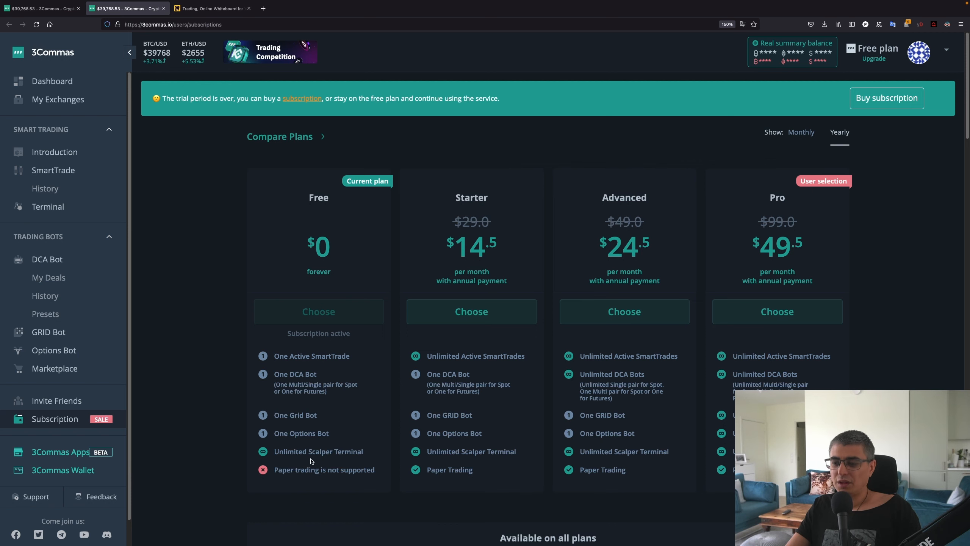
{"action": "scroll", "coordinate": [444, 126], "scroll_direction": "down", "scroll_amount": 1}
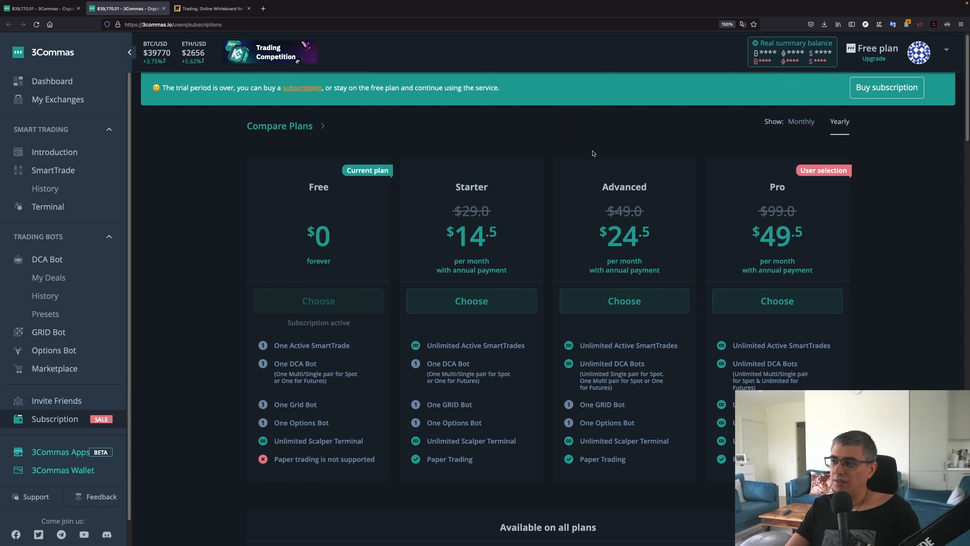
{"action": "left_click_drag", "start_coordinate": [581, 364], "coordinate": [645, 388]}
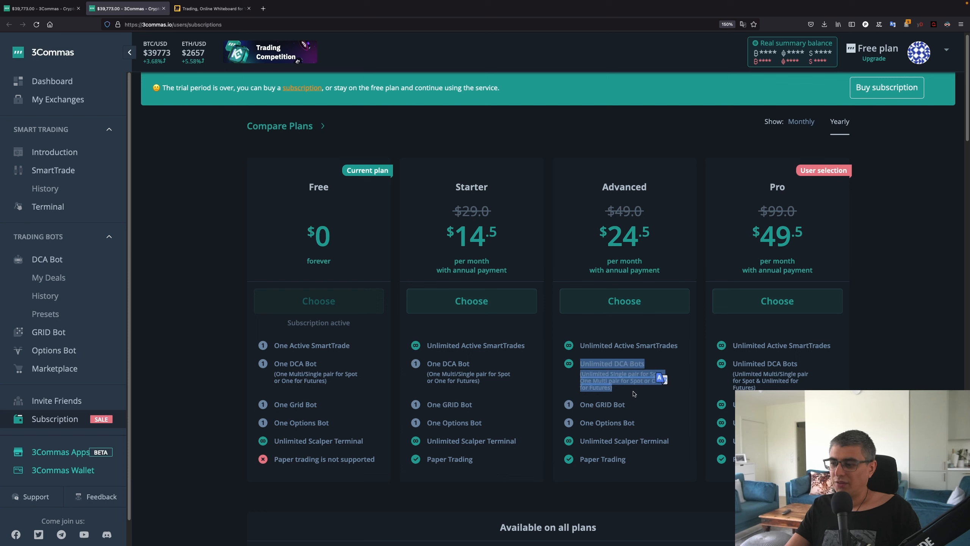
{"action": "left_click", "coordinate": [635, 394]}
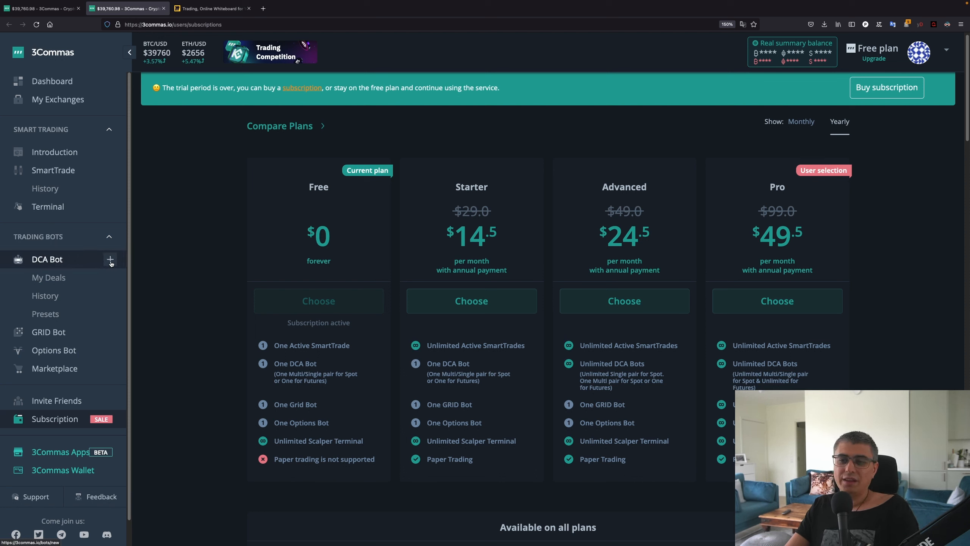
{"action": "left_click", "coordinate": [110, 260]}
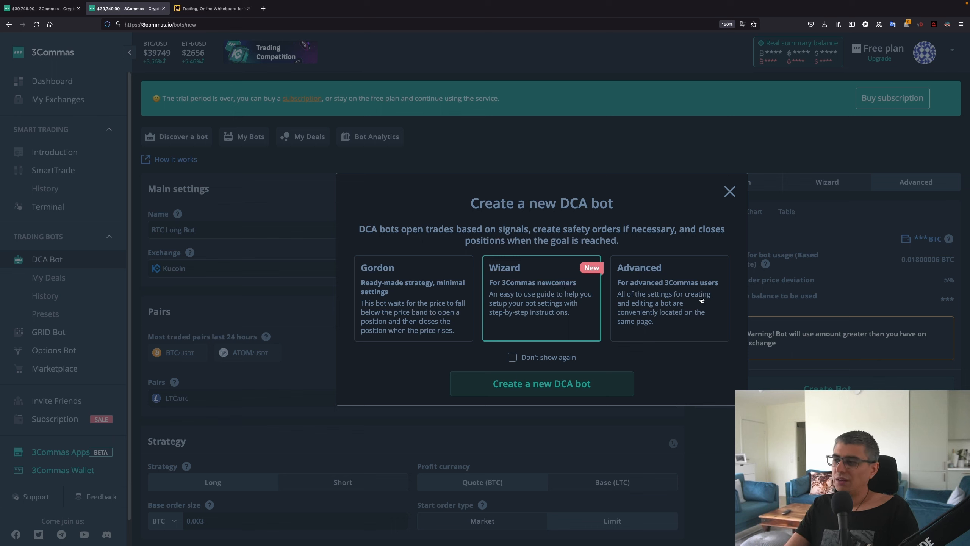
Create the DCA bot in Advanced mode and select its default name for replacement
{"action": "left_click", "coordinate": [675, 289]}
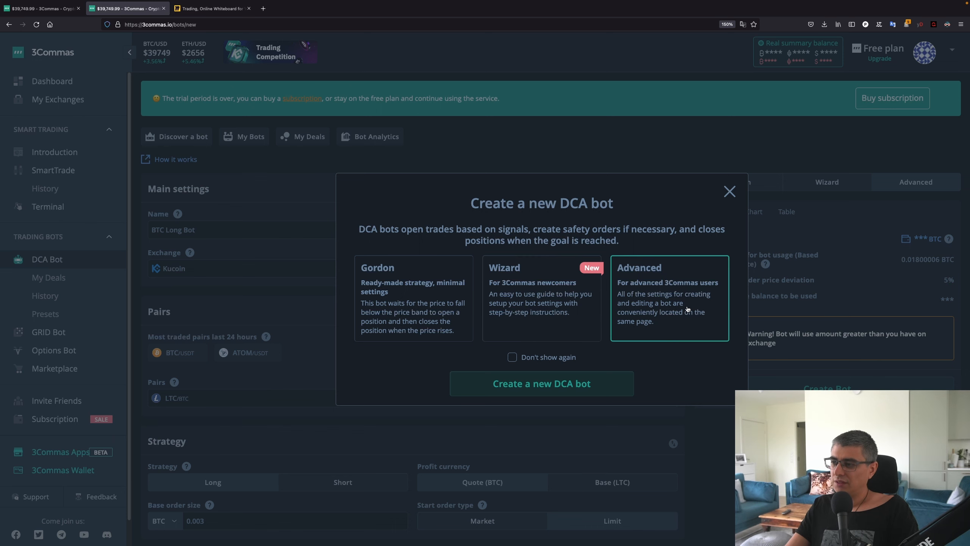
{"action": "left_click", "coordinate": [610, 392]}
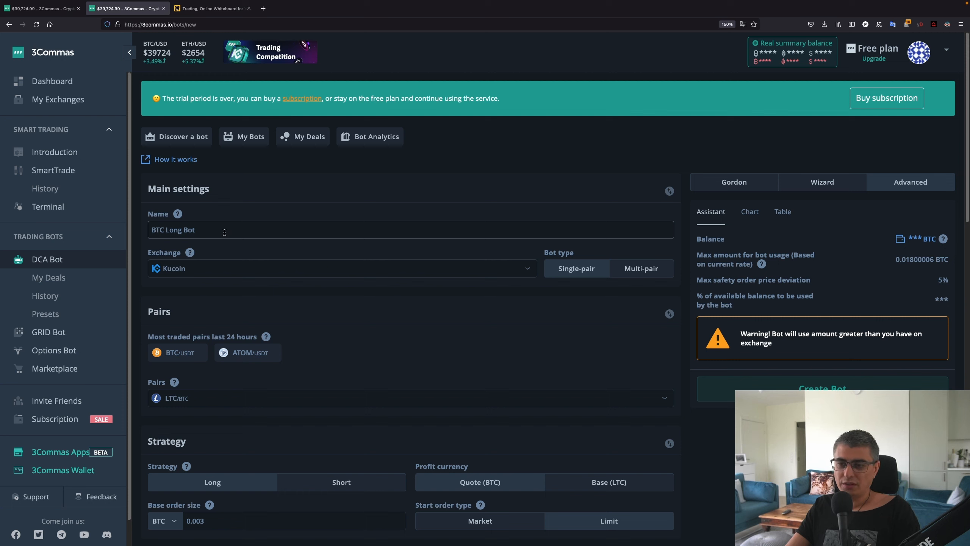
{"action": "triple_click", "coordinate": [275, 237]}
Name the bot 'Luna Long Bot' and scroll through its settings
{"action": "type", "text": "Luna"}
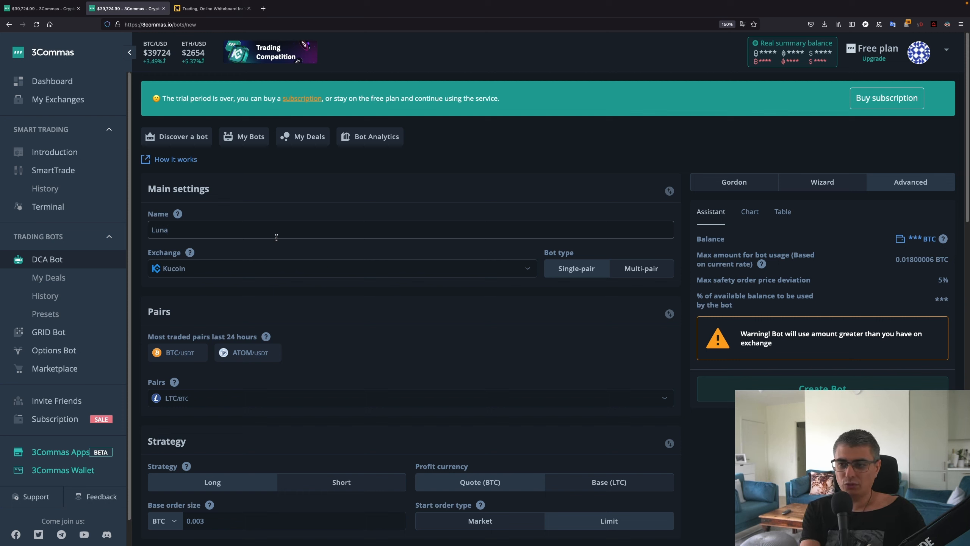
{"action": "type", "text": " Long Bot"}
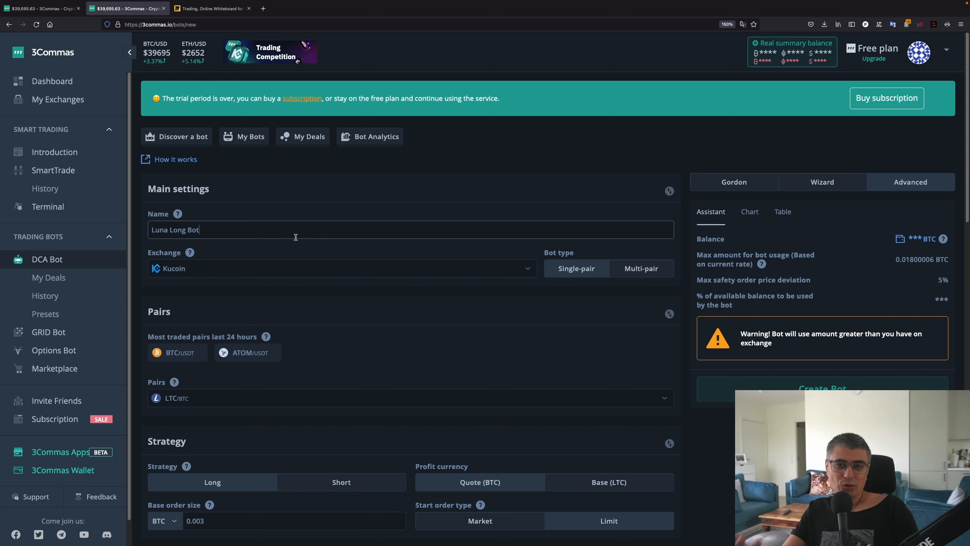
{"action": "left_click", "coordinate": [300, 250]}
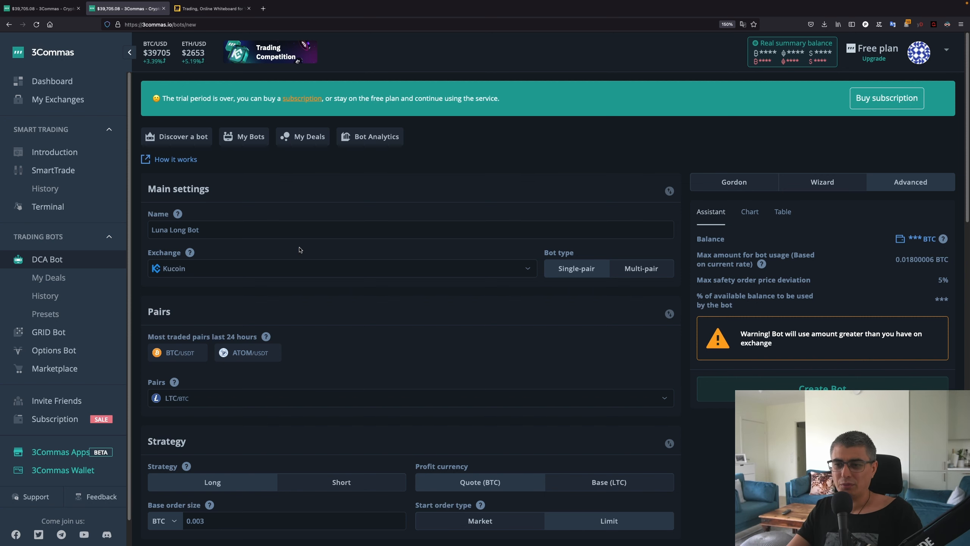
{"action": "scroll", "coordinate": [370, 237], "scroll_direction": "down", "scroll_amount": 2}
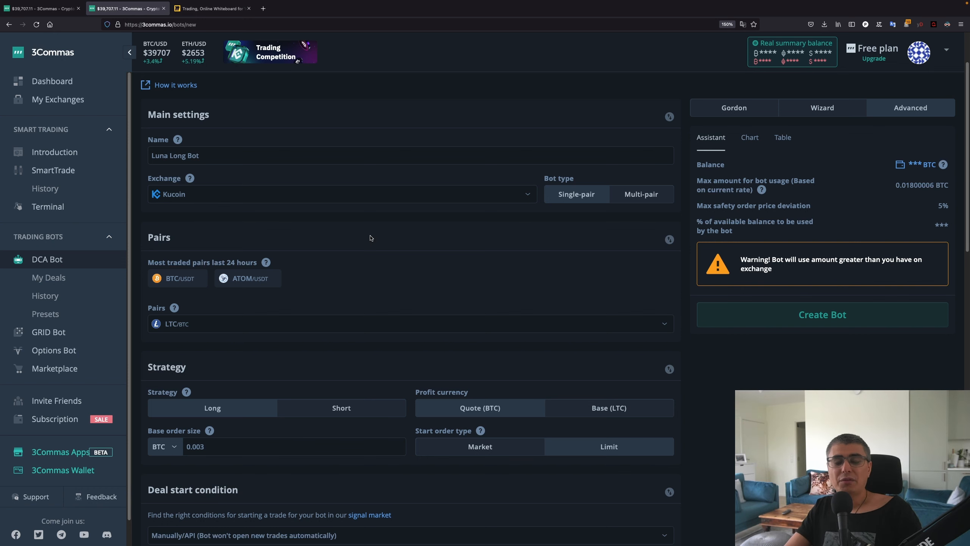
{"action": "scroll", "coordinate": [370, 238], "scroll_direction": "down", "scroll_amount": 2}
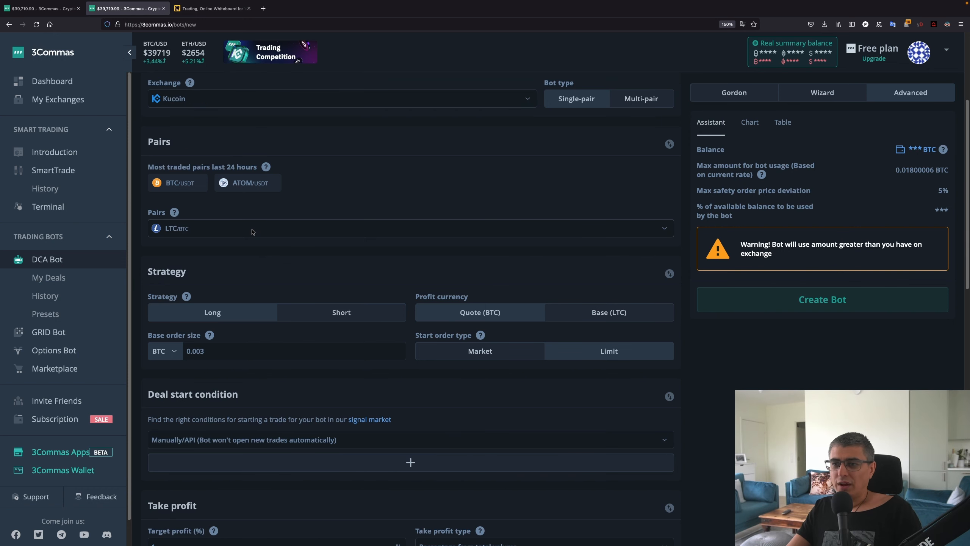
{"action": "scroll", "coordinate": [205, 259], "scroll_direction": "up", "scroll_amount": 4}
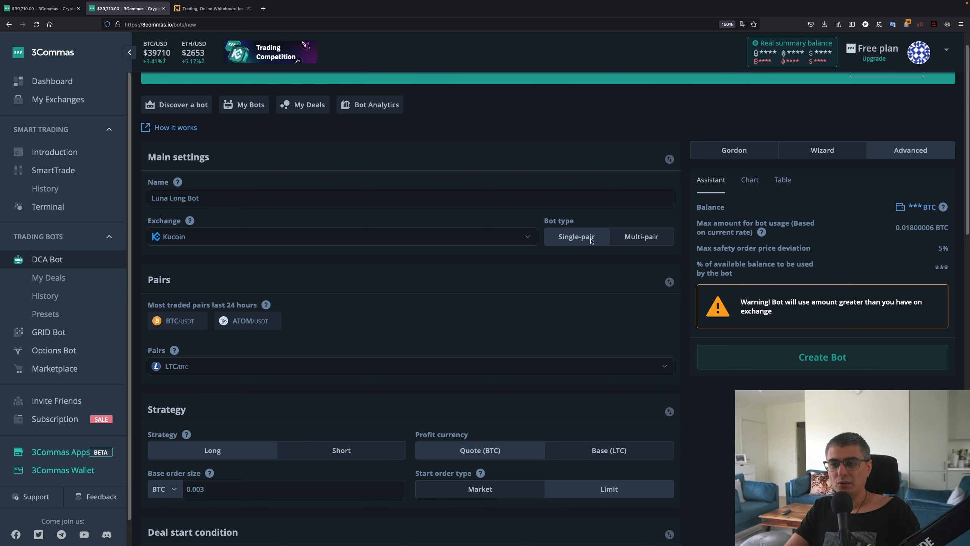
{"action": "left_click", "coordinate": [645, 239]}
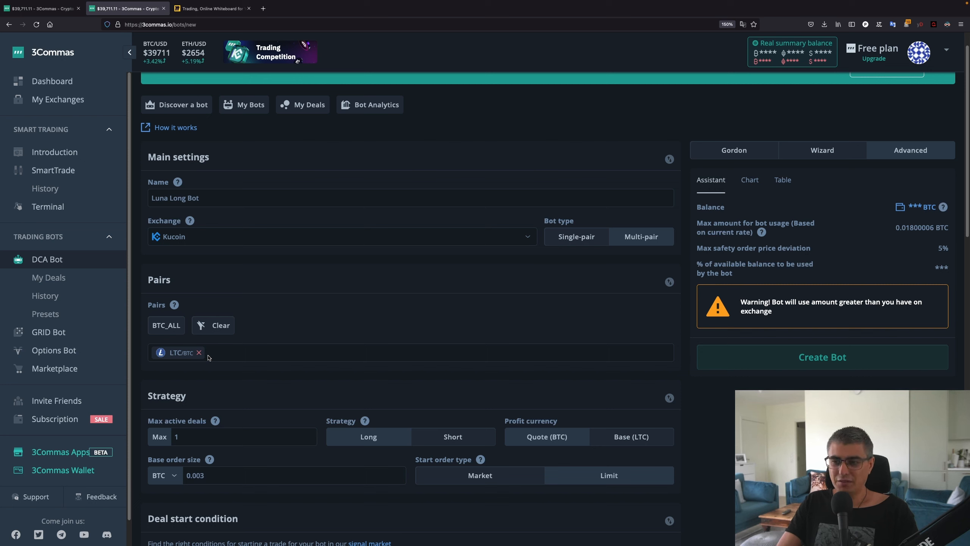
{"action": "left_click", "coordinate": [577, 237]}
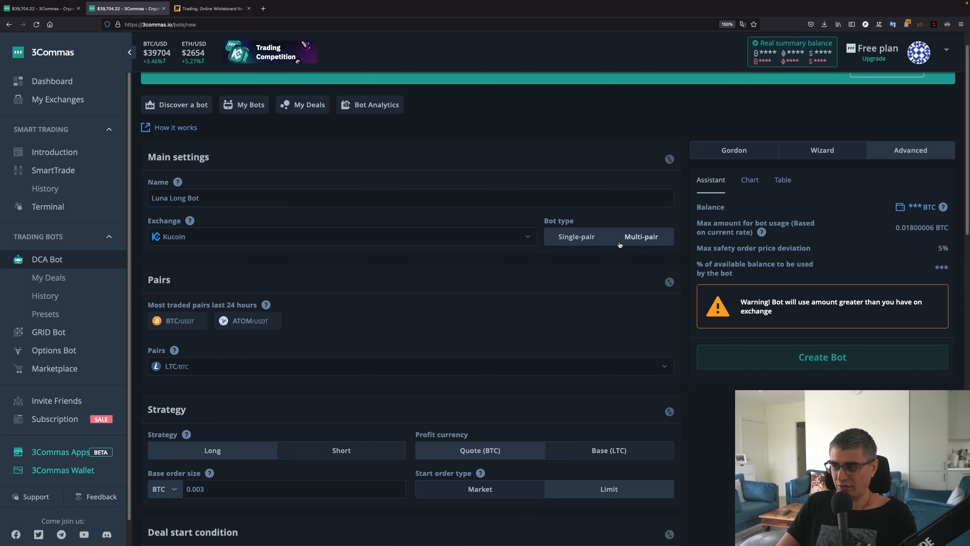
{"action": "scroll", "coordinate": [473, 269], "scroll_direction": "down", "scroll_amount": 5}
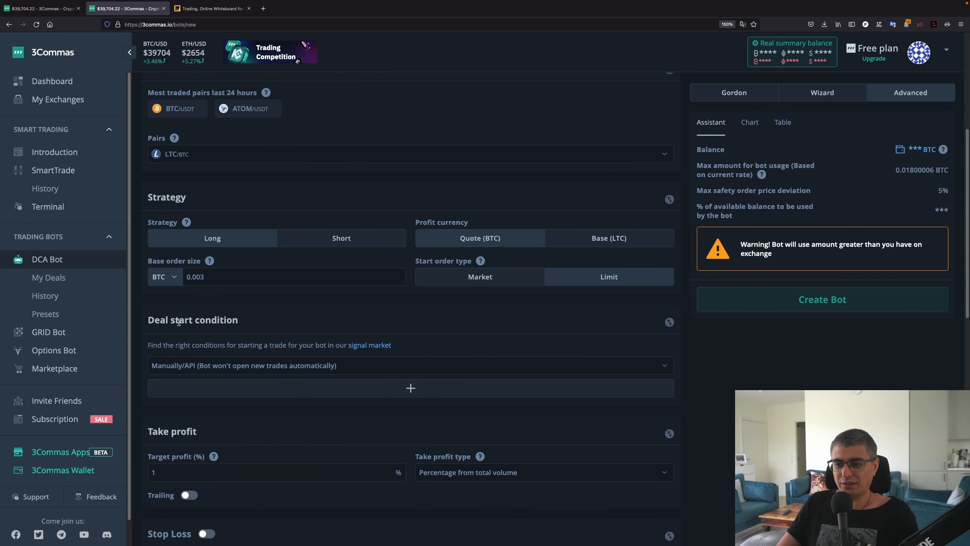
Set the deal start condition so the bot opens a new trade ASAP
{"action": "left_click", "coordinate": [309, 368]}
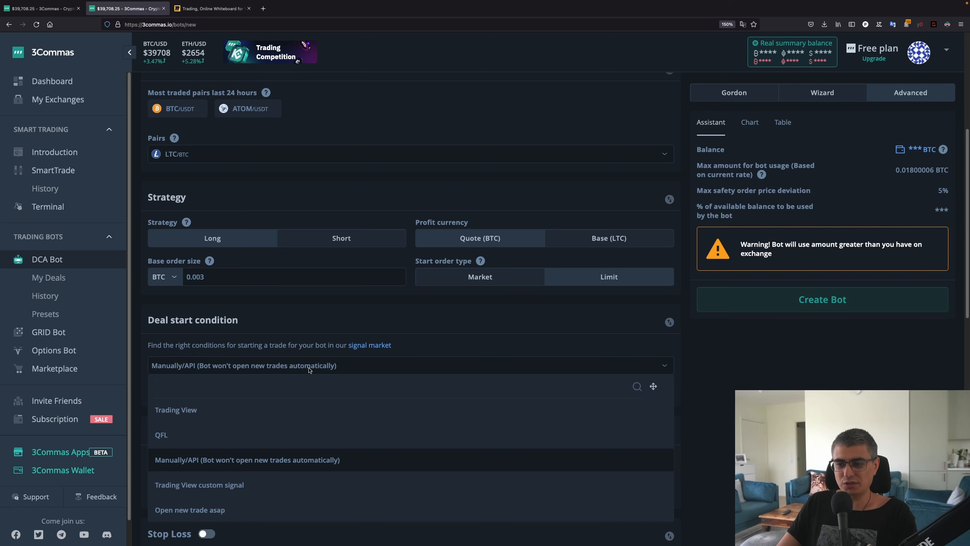
{"action": "scroll", "coordinate": [311, 366], "scroll_direction": "down", "scroll_amount": 2}
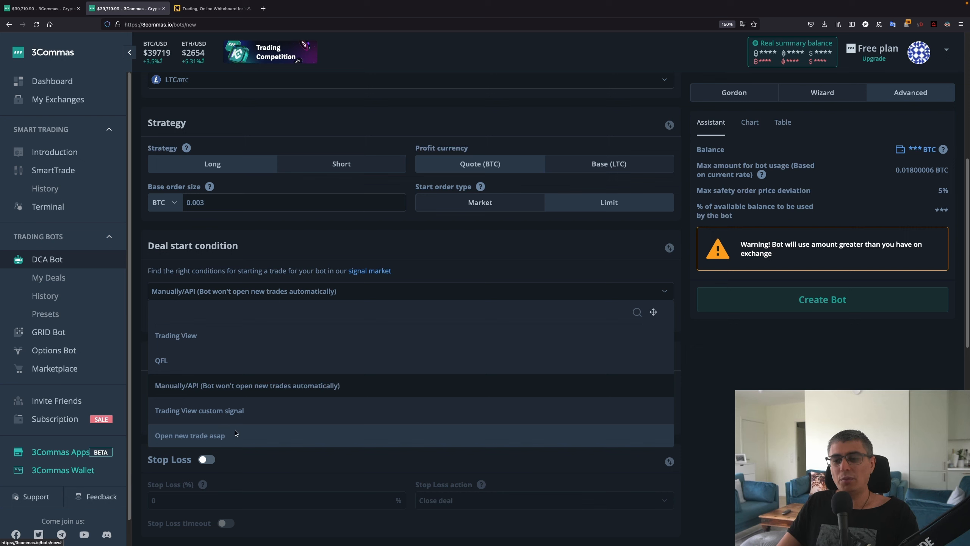
{"action": "left_click", "coordinate": [236, 433]}
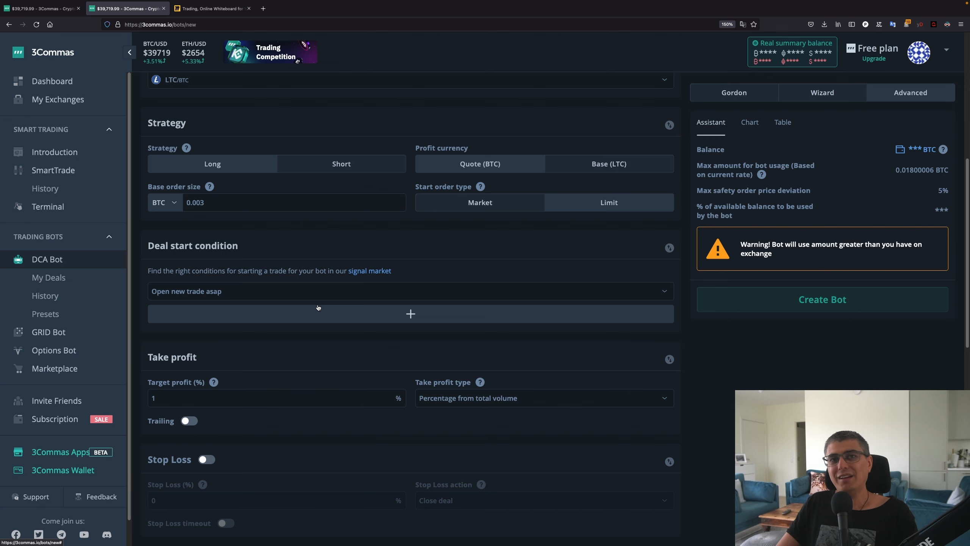
{"action": "scroll", "coordinate": [317, 309], "scroll_direction": "up", "scroll_amount": 7}
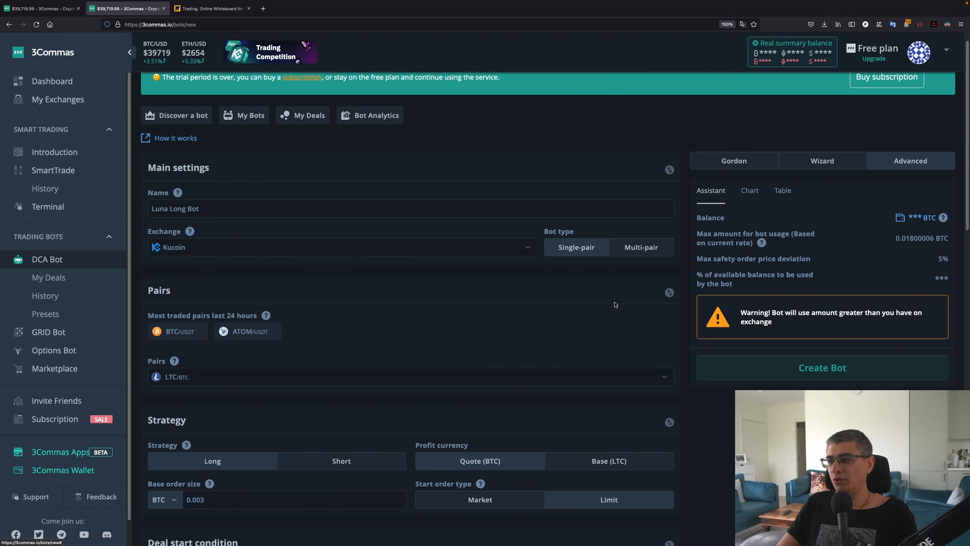
Make the bot multi-pair and browse the available deal start signal sources
{"action": "left_click", "coordinate": [633, 251]}
{"action": "scroll", "coordinate": [596, 277], "scroll_direction": "down", "scroll_amount": 3}
{"action": "scroll", "coordinate": [408, 368], "scroll_direction": "down", "scroll_amount": 2}
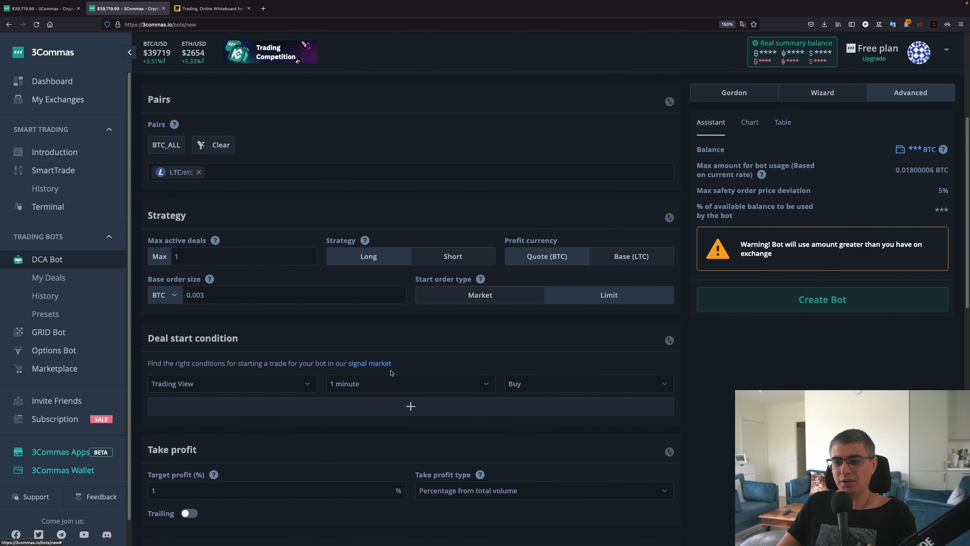
{"action": "left_click", "coordinate": [278, 385]}
{"action": "scroll", "coordinate": [244, 382], "scroll_direction": "down", "scroll_amount": 2}
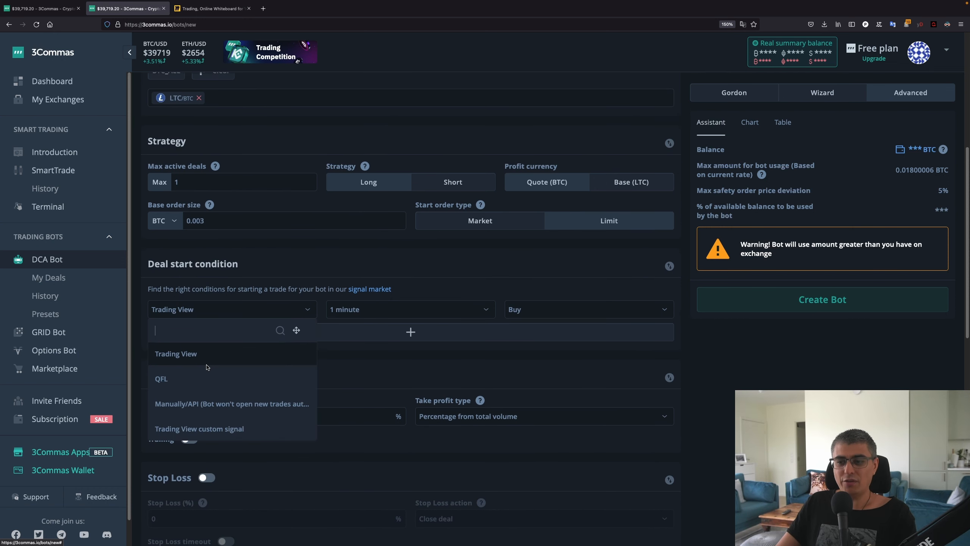
{"action": "scroll", "coordinate": [222, 401], "scroll_direction": "down", "scroll_amount": 1}
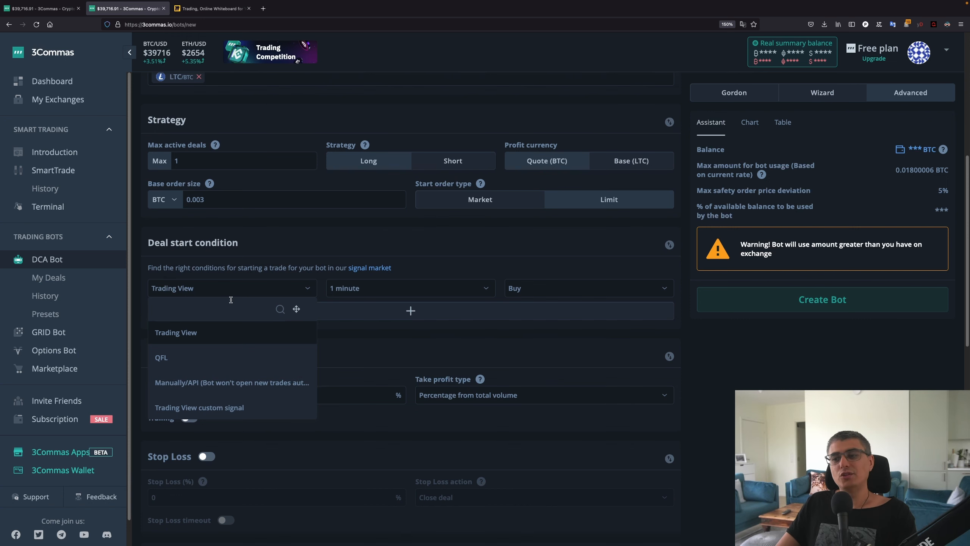
{"action": "left_click", "coordinate": [295, 266]}
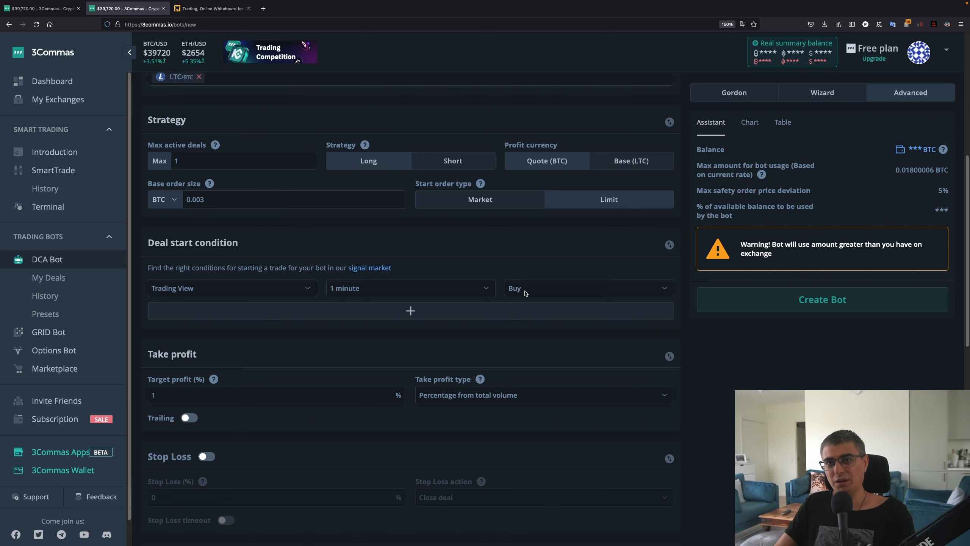
{"action": "scroll", "coordinate": [525, 293], "scroll_direction": "up", "scroll_amount": 5}
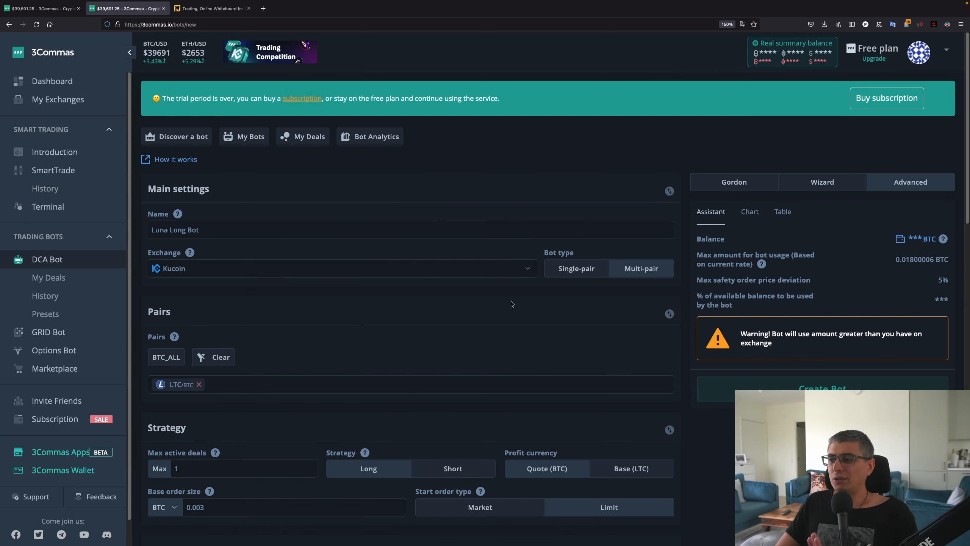
Switch back to single-pair and pick LUNA/USDT by searching 'luna' in the Pairs list
{"action": "left_click", "coordinate": [583, 276]}
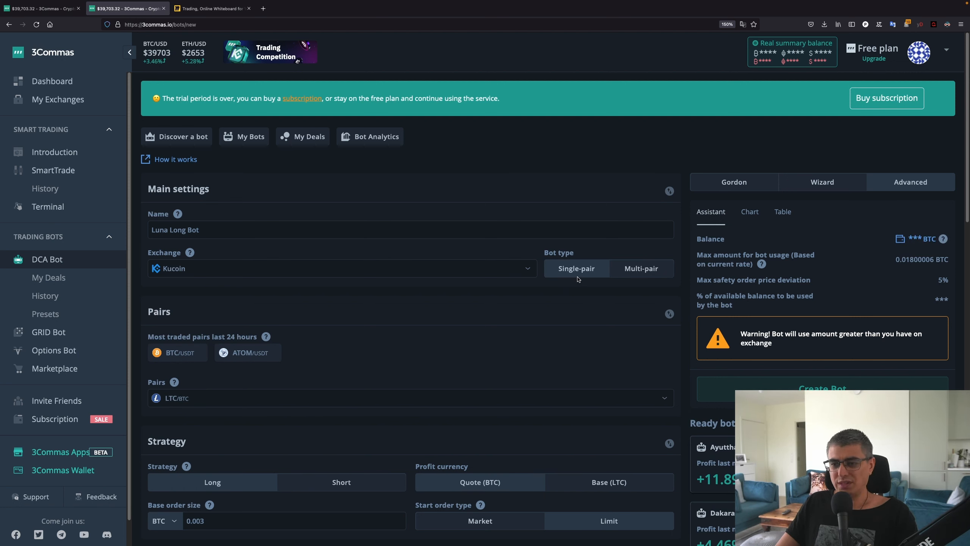
{"action": "left_click", "coordinate": [241, 404]}
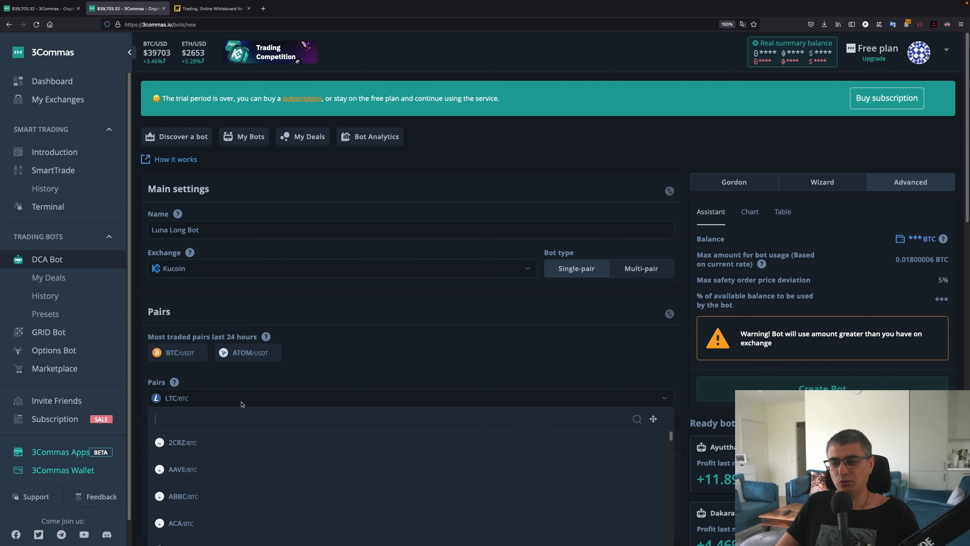
{"action": "type", "text": "luna"}
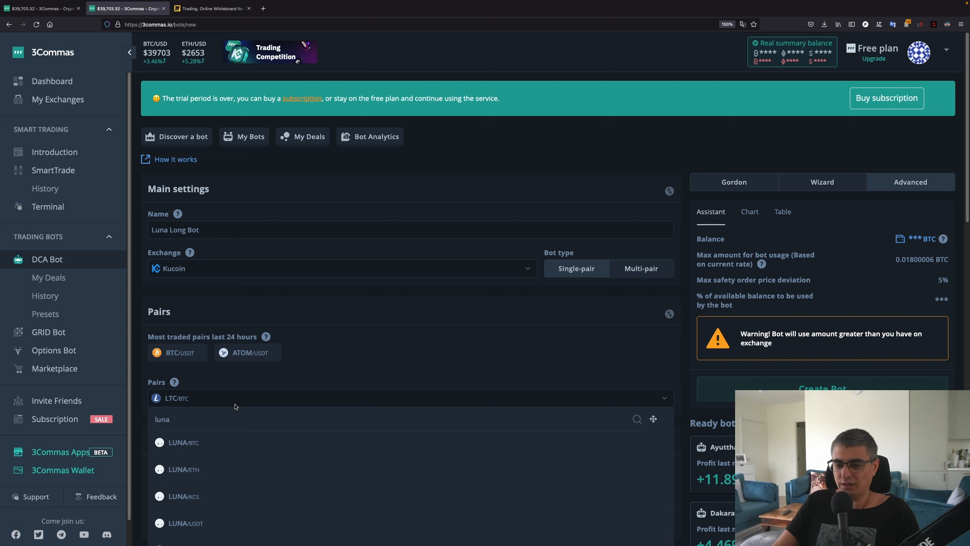
{"action": "left_click", "coordinate": [211, 523]}
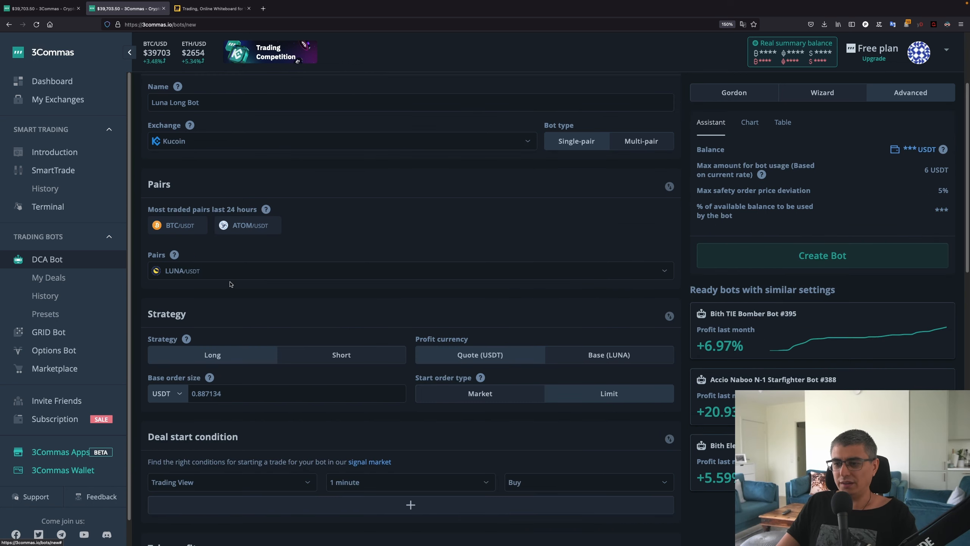
Replace the base order size, first with 1, then correct it to 1.5 USDT
{"action": "scroll", "coordinate": [260, 279], "scroll_direction": "down", "scroll_amount": 2}
{"action": "scroll", "coordinate": [259, 279], "scroll_direction": "down", "scroll_amount": 1}
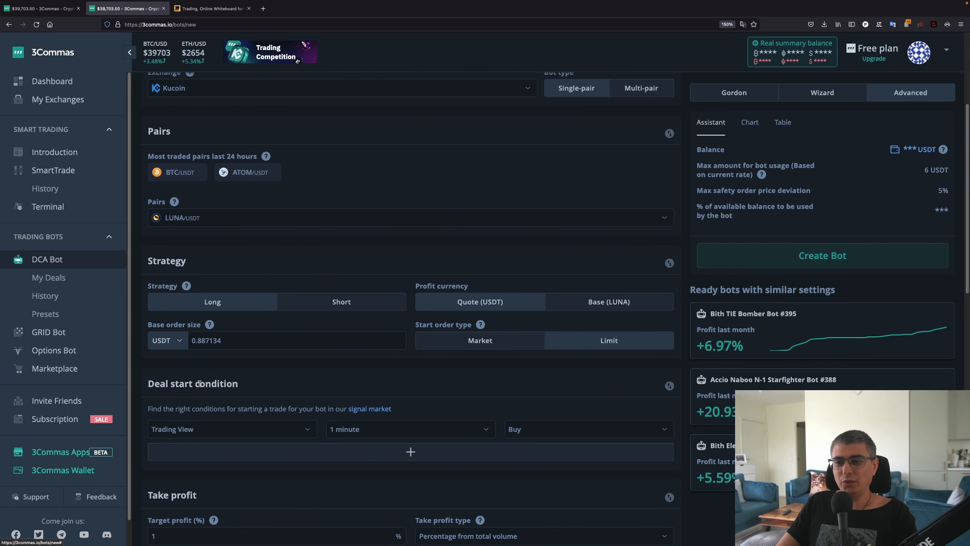
{"action": "left_click", "coordinate": [259, 341]}
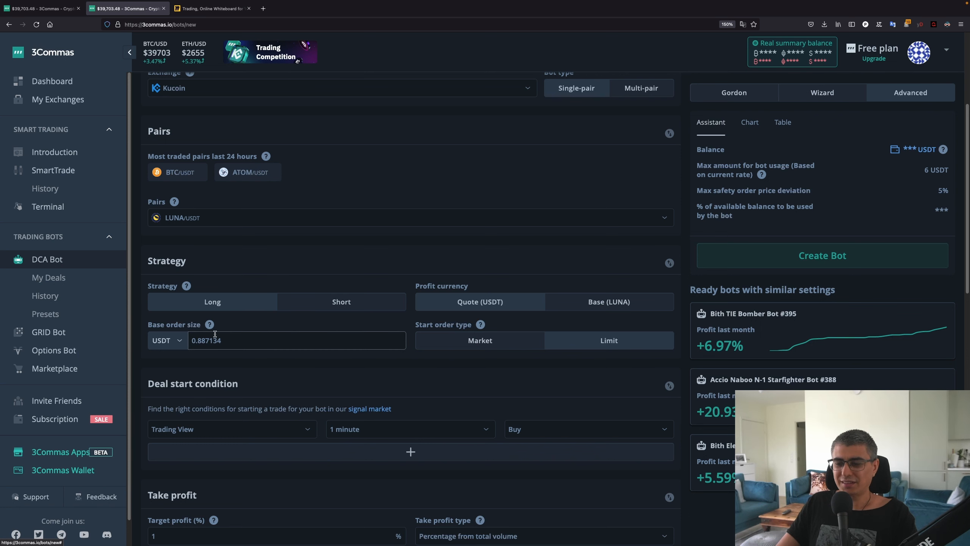
{"action": "left_click_drag", "start_coordinate": [222, 340], "coordinate": [175, 338]}
{"action": "type", "text": "1"}
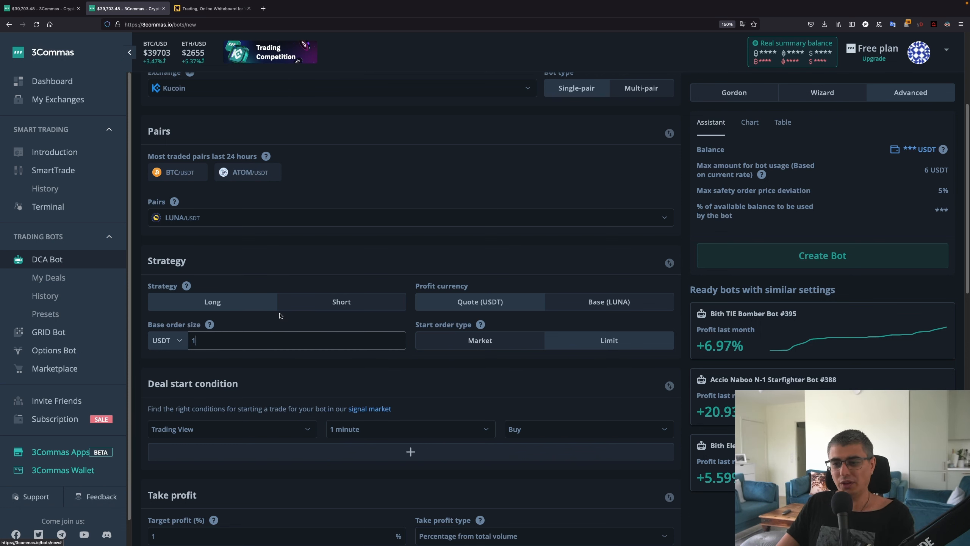
{"action": "left_click", "coordinate": [275, 282]}
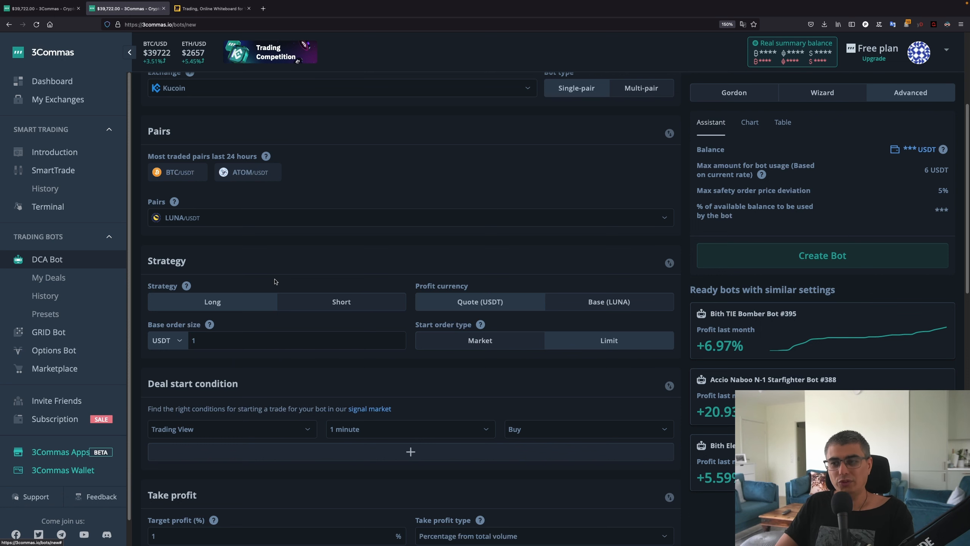
{"action": "scroll", "coordinate": [229, 393], "scroll_direction": "up", "scroll_amount": 2}
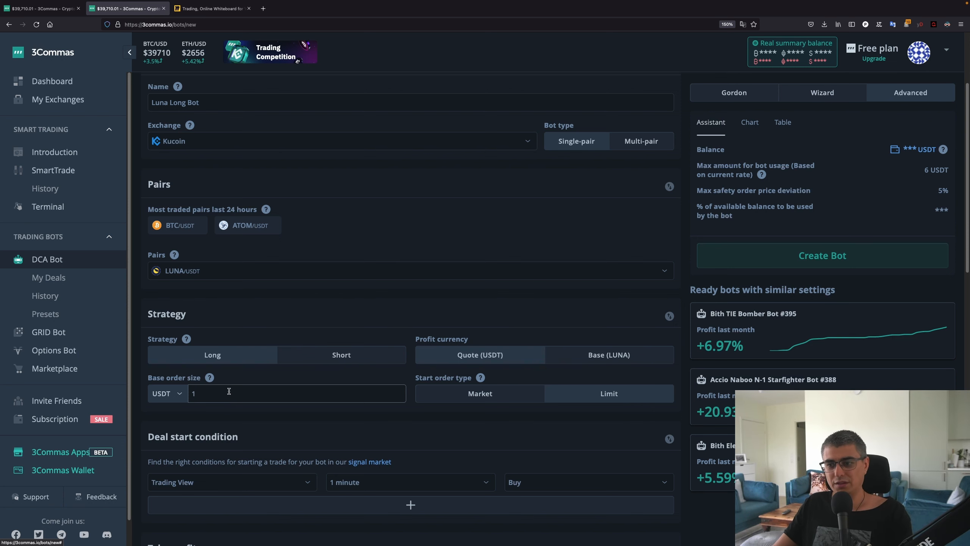
{"action": "double_click", "coordinate": [228, 391]}
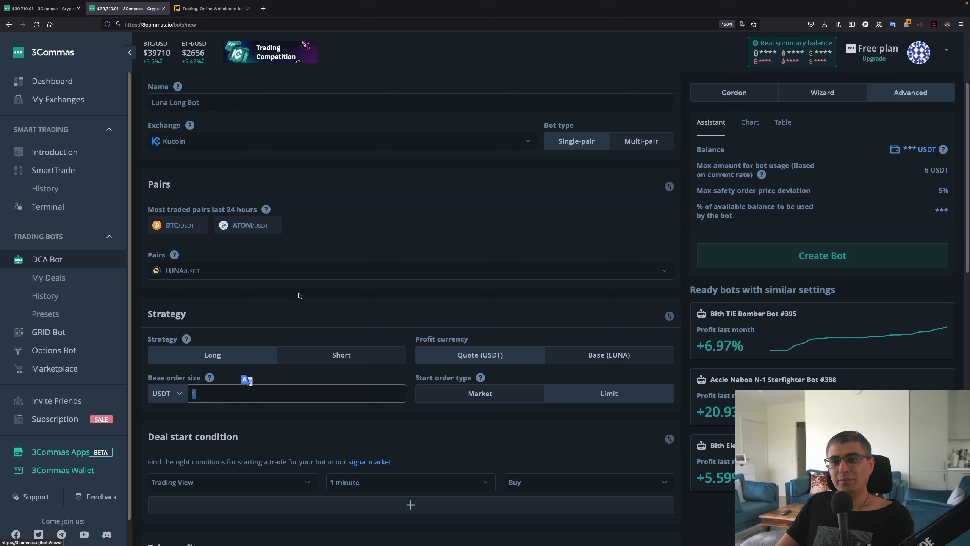
{"action": "type", "text": "1"}
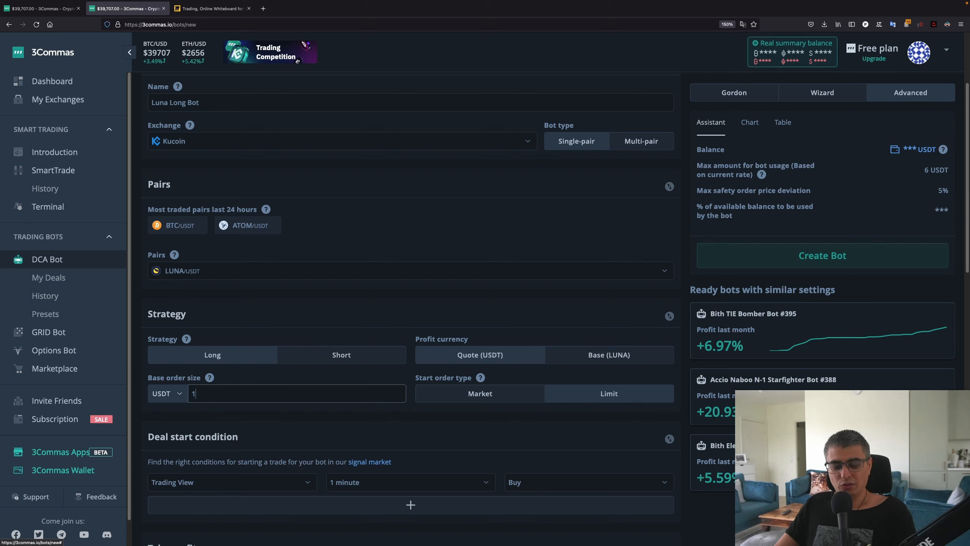
{"action": "type", "text": ".5"}
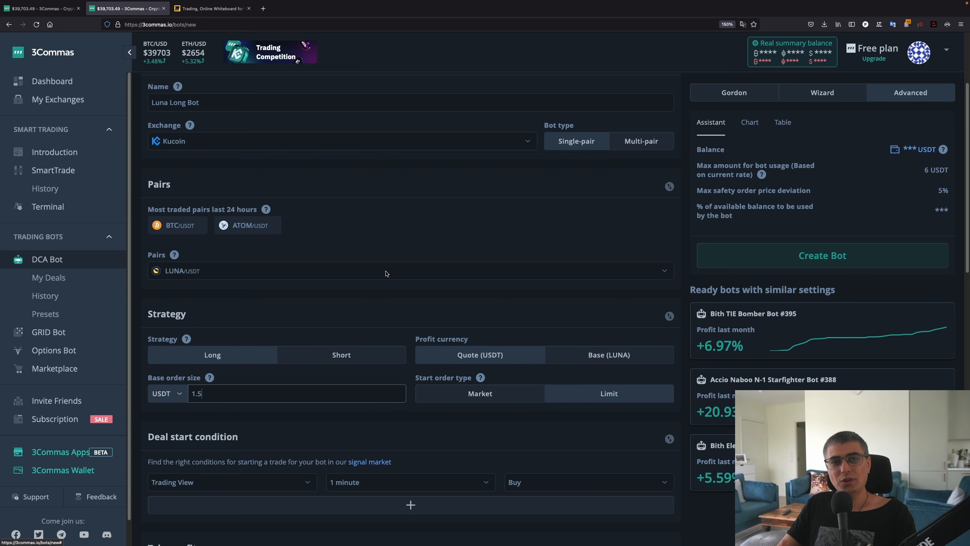
{"action": "scroll", "coordinate": [386, 273], "scroll_direction": "down", "scroll_amount": 1}
{"action": "mouse_move", "coordinate": [416, 303]}
{"action": "left_mouse_down"}
{"action": "mouse_move", "coordinate": [414, 347]}
{"action": "mouse_move", "coordinate": [592, 349]}
{"action": "mouse_move", "coordinate": [675, 325]}
{"action": "mouse_move", "coordinate": [409, 306]}
{"action": "left_mouse_up"}
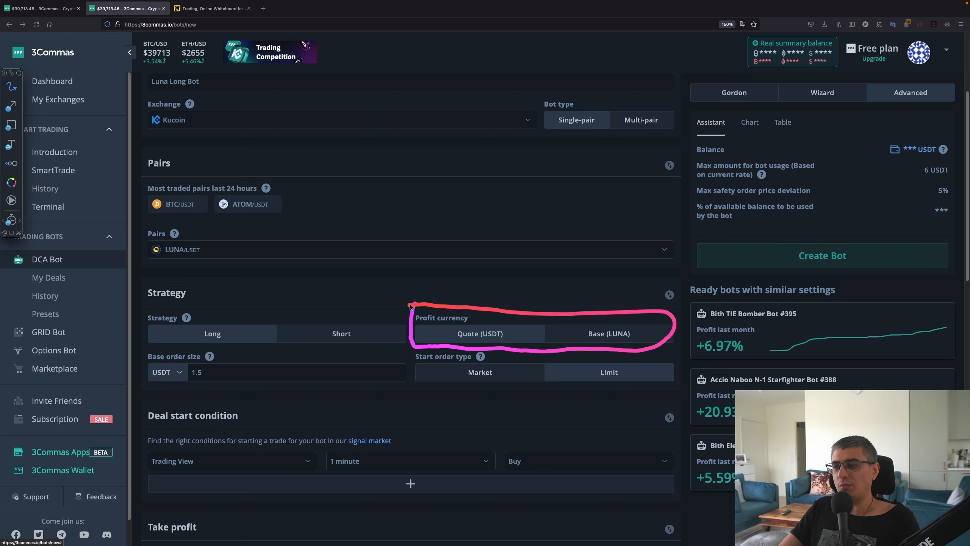
{"action": "mouse_move", "coordinate": [472, 322]}
{"action": "left_mouse_down"}
{"action": "mouse_move", "coordinate": [445, 334]}
{"action": "mouse_move", "coordinate": [516, 339]}
{"action": "mouse_move", "coordinate": [476, 324]}
{"action": "left_mouse_up"}
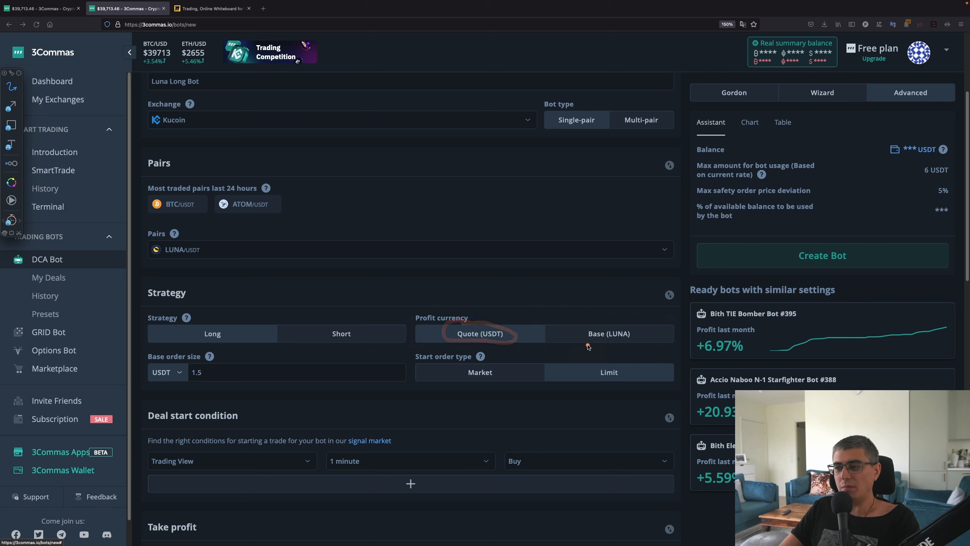
{"action": "left_click_drag", "start_coordinate": [587, 344], "coordinate": [609, 345]}
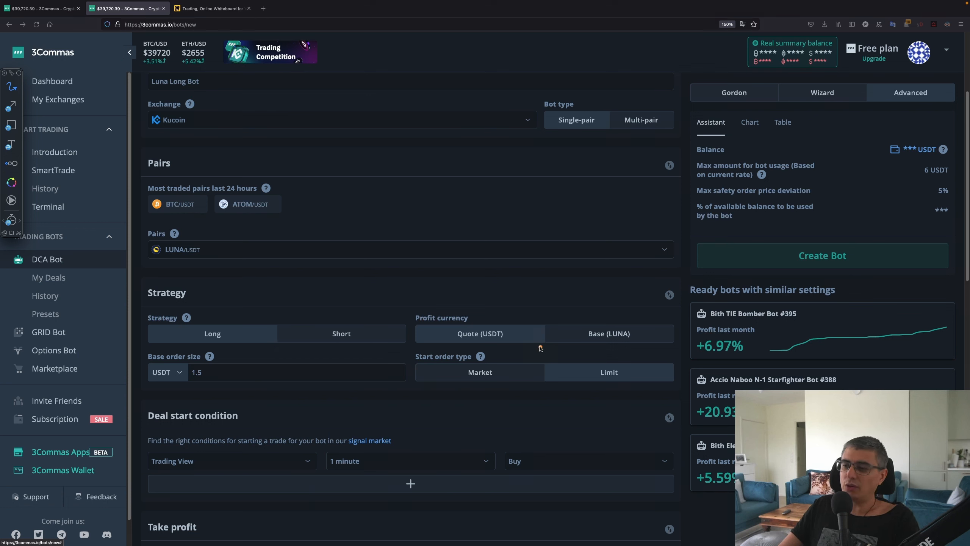
{"action": "mouse_move", "coordinate": [416, 315]}
{"action": "left_mouse_down"}
{"action": "mouse_move", "coordinate": [541, 312]}
{"action": "mouse_move", "coordinate": [414, 317]}
{"action": "left_mouse_up"}
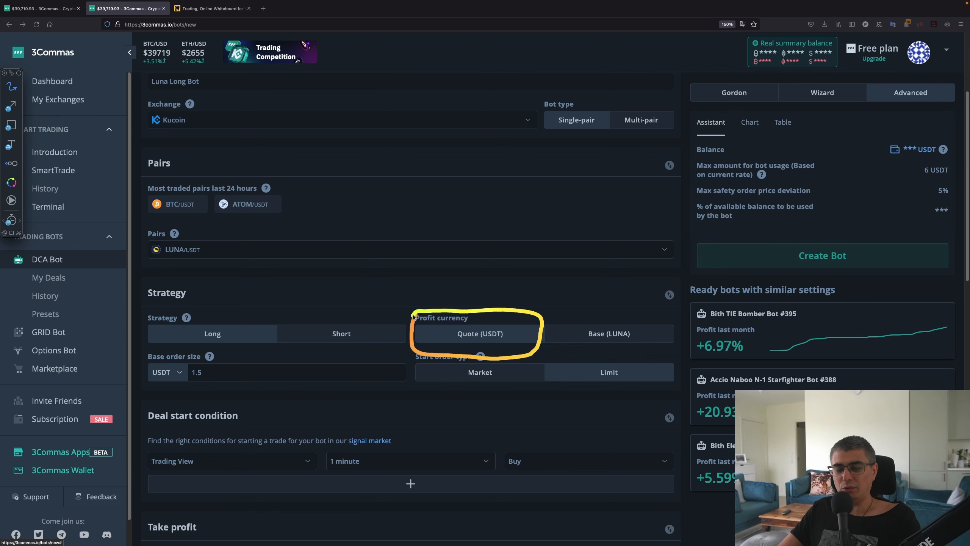
{"action": "mouse_move", "coordinate": [408, 298]}
{"action": "left_mouse_down"}
{"action": "mouse_move", "coordinate": [420, 345]}
{"action": "mouse_move", "coordinate": [432, 350]}
{"action": "mouse_move", "coordinate": [646, 354]}
{"action": "mouse_move", "coordinate": [683, 329]}
{"action": "mouse_move", "coordinate": [608, 314]}
{"action": "mouse_move", "coordinate": [568, 331]}
{"action": "mouse_move", "coordinate": [601, 357]}
{"action": "mouse_move", "coordinate": [653, 353]}
{"action": "left_mouse_up"}
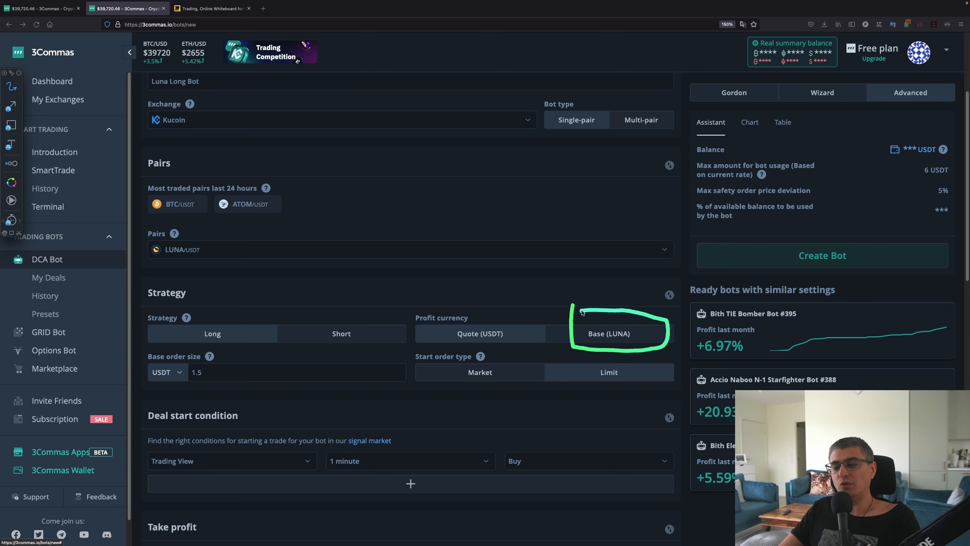
{"action": "left_click_drag", "start_coordinate": [582, 310], "coordinate": [574, 311]}
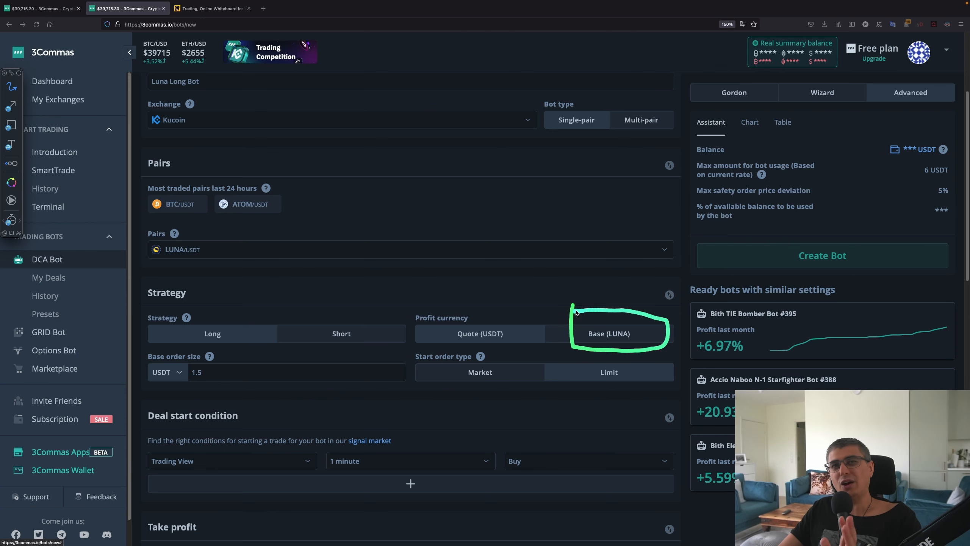
{"action": "mouse_move", "coordinate": [575, 310]}
{"action": "left_mouse_down"}
{"action": "mouse_move", "coordinate": [555, 337]}
{"action": "mouse_move", "coordinate": [610, 354]}
{"action": "mouse_move", "coordinate": [662, 331]}
{"action": "mouse_move", "coordinate": [582, 316]}
{"action": "left_mouse_up"}
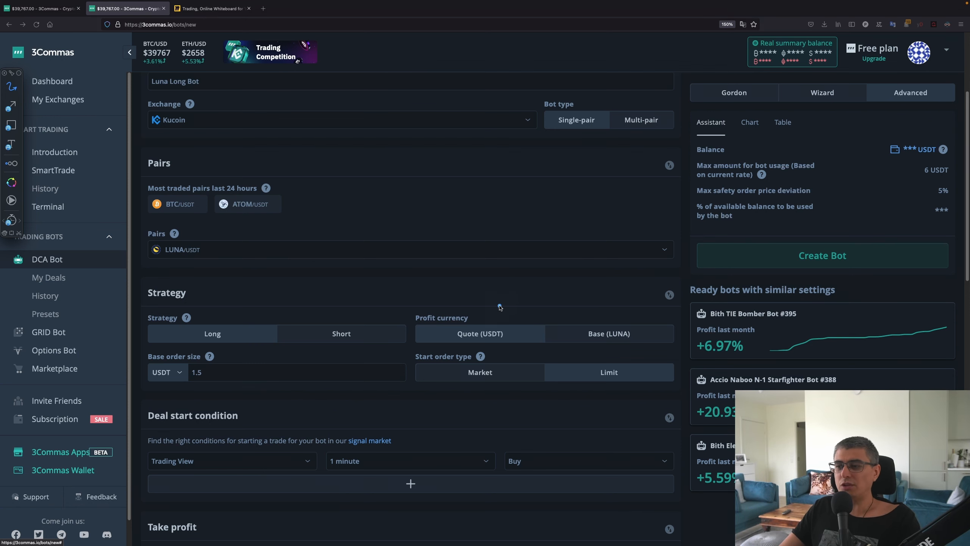
{"action": "mouse_move", "coordinate": [432, 303]}
{"action": "left_mouse_down"}
{"action": "mouse_move", "coordinate": [416, 347]}
{"action": "mouse_move", "coordinate": [544, 333]}
{"action": "mouse_move", "coordinate": [551, 310]}
{"action": "mouse_move", "coordinate": [550, 348]}
{"action": "mouse_move", "coordinate": [616, 348]}
{"action": "mouse_move", "coordinate": [659, 344]}
{"action": "mouse_move", "coordinate": [667, 321]}
{"action": "mouse_move", "coordinate": [538, 314]}
{"action": "mouse_move", "coordinate": [550, 342]}
{"action": "left_mouse_up"}
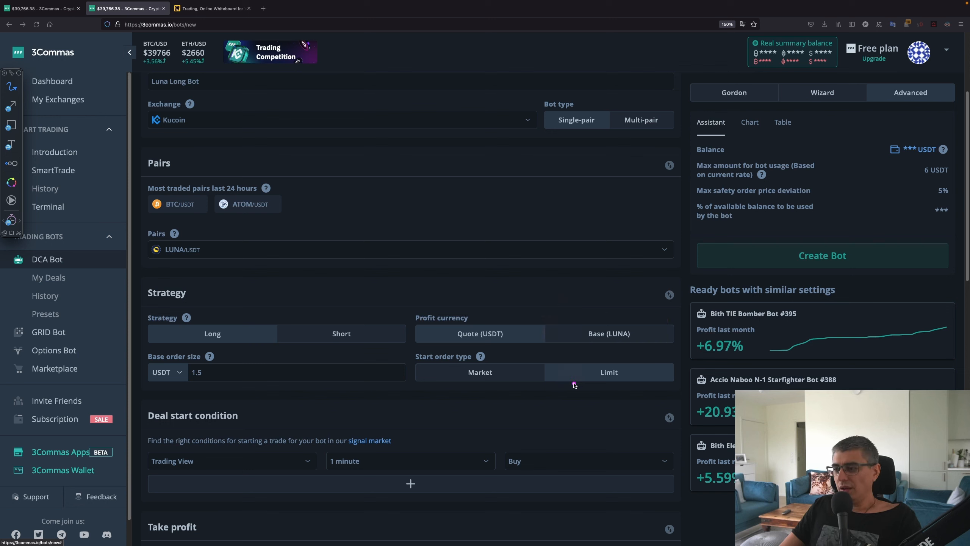
Exit screen annotation and set the base order type to Market
{"action": "key", "text": "Escape"}
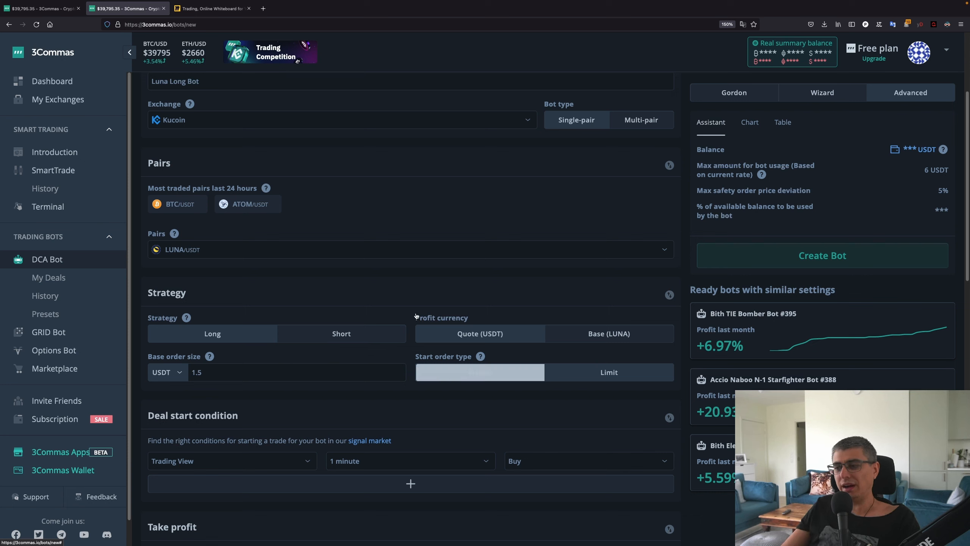
{"action": "left_click", "coordinate": [450, 376]}
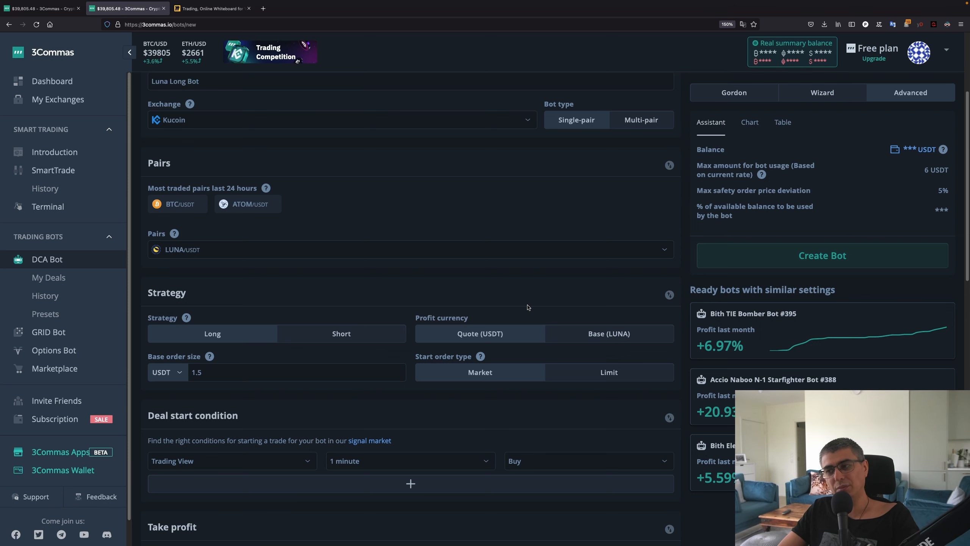
{"action": "scroll", "coordinate": [528, 307], "scroll_direction": "down", "scroll_amount": 2}
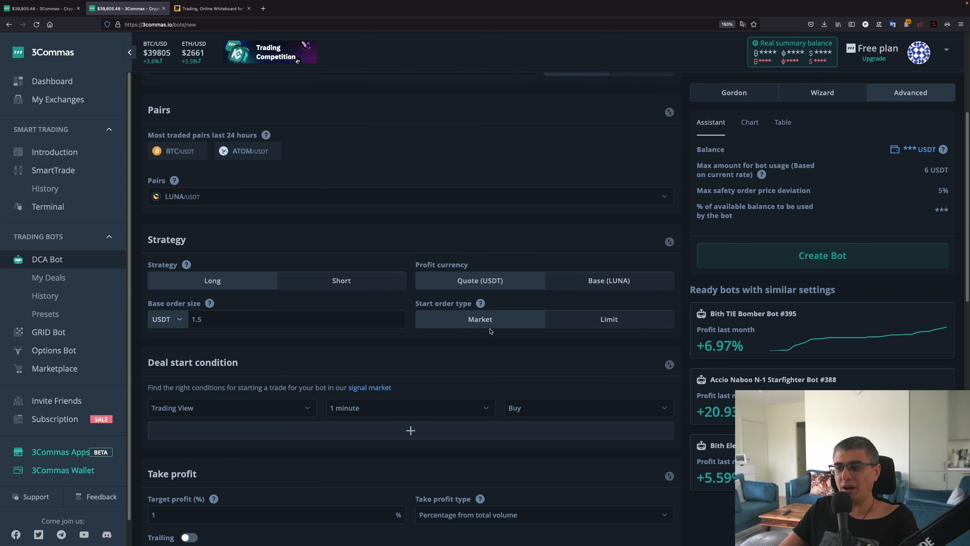
{"action": "scroll", "coordinate": [497, 321], "scroll_direction": "down", "scroll_amount": 1}
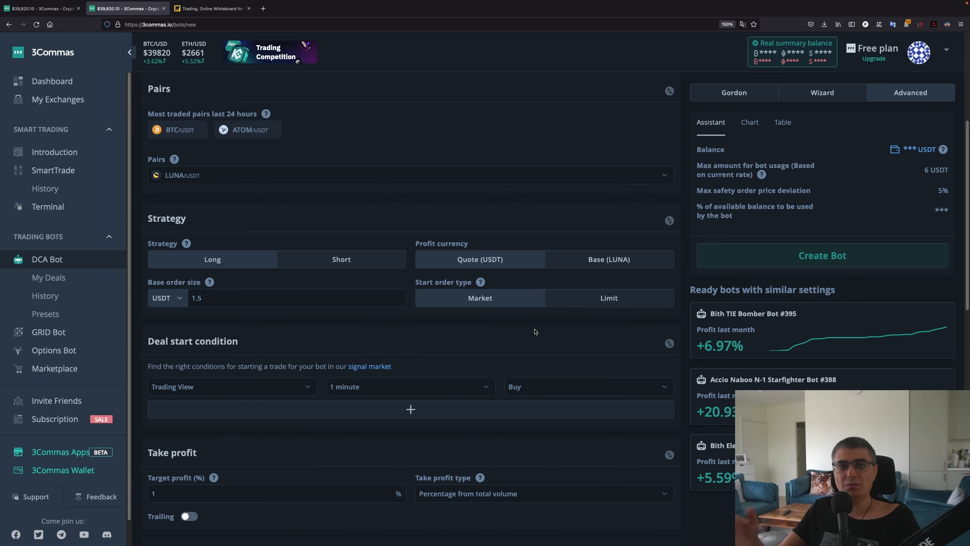
{"action": "scroll", "coordinate": [476, 342], "scroll_direction": "down", "scroll_amount": 2}
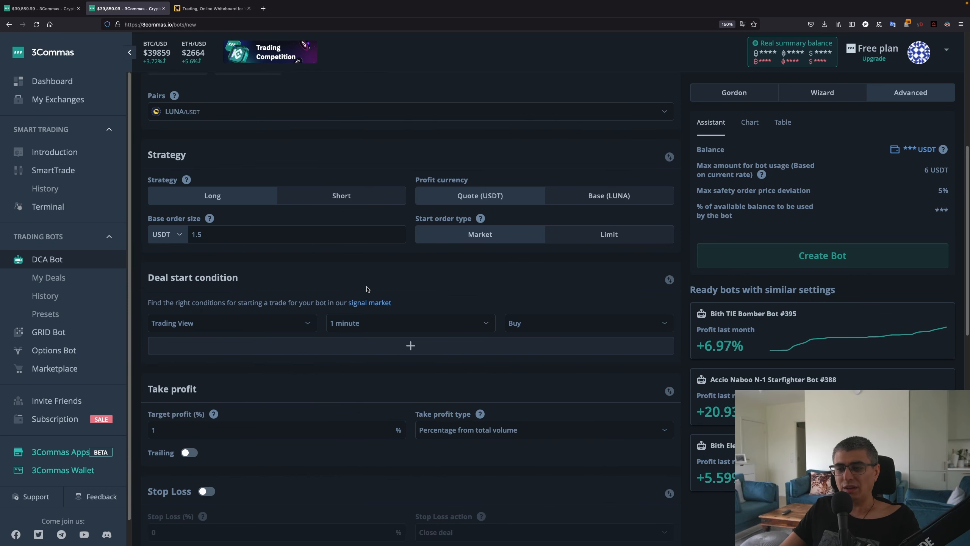
Set the deal start condition to 'Open new trade asap' instead of a TradingView signal
{"action": "left_click", "coordinate": [307, 324]}
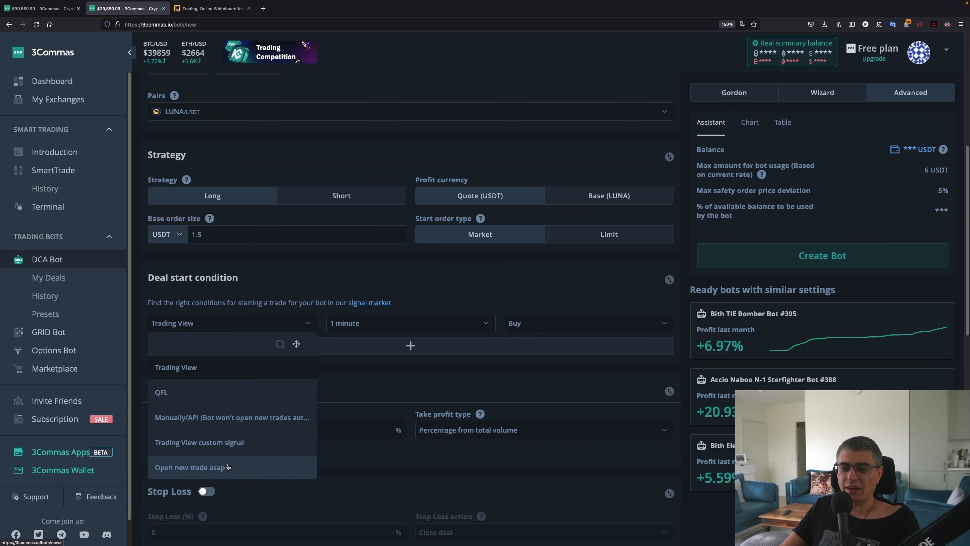
{"action": "left_click", "coordinate": [189, 467]}
{"action": "scroll", "coordinate": [382, 344], "scroll_direction": "up", "scroll_amount": 7}
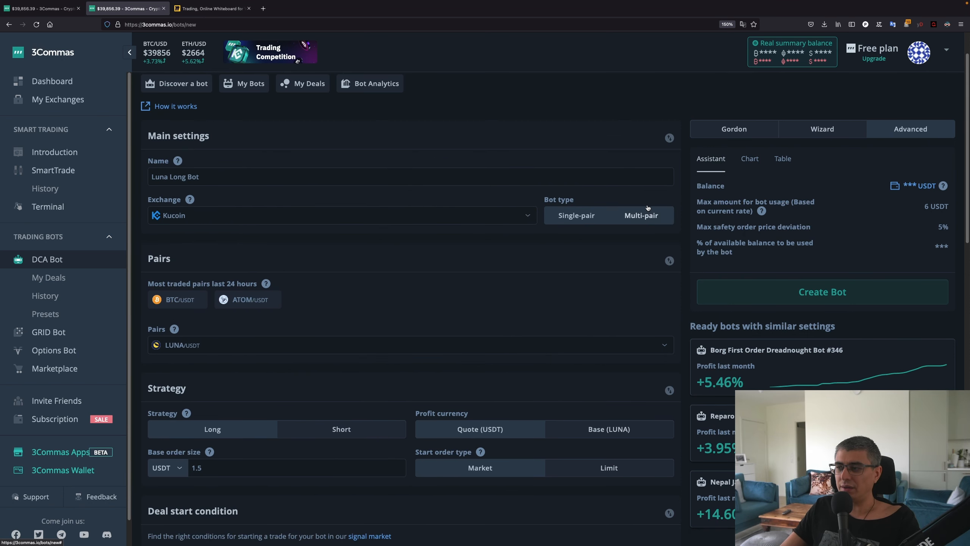
{"action": "scroll", "coordinate": [615, 262], "scroll_direction": "down", "scroll_amount": 6}
{"action": "scroll", "coordinate": [615, 262], "scroll_direction": "down", "scroll_amount": 1}
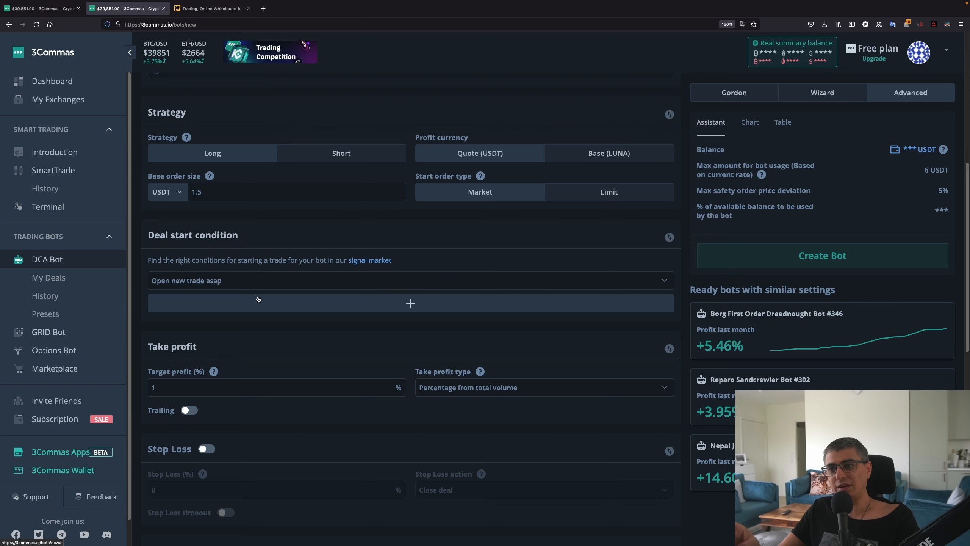
{"action": "scroll", "coordinate": [258, 300], "scroll_direction": "up", "scroll_amount": 2}
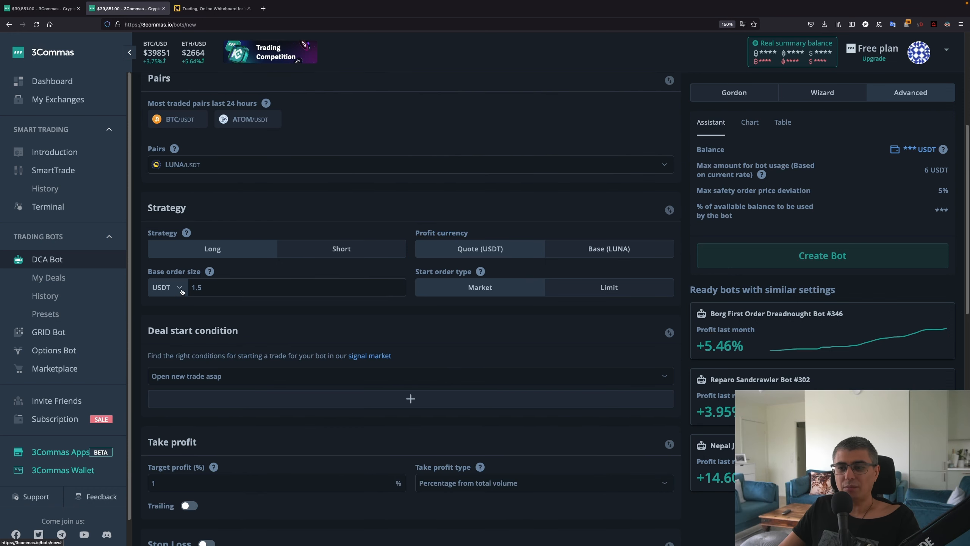
{"action": "scroll", "coordinate": [215, 294], "scroll_direction": "down", "scroll_amount": 2}
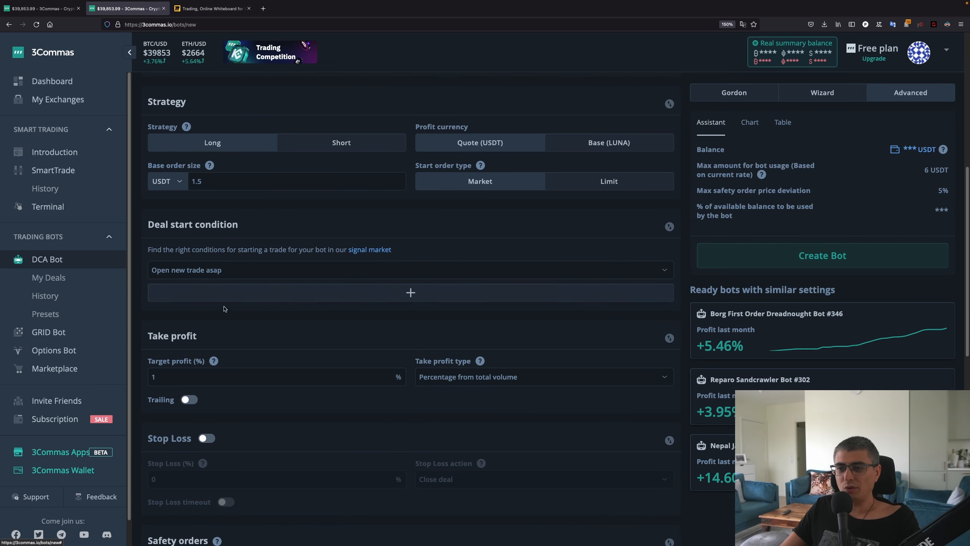
Change the Target profit (%) value from 1 to 6.5
{"action": "scroll", "coordinate": [250, 259], "scroll_direction": "down", "scroll_amount": 2}
{"action": "left_click", "coordinate": [196, 286]}
{"action": "double_click", "coordinate": [184, 291]}
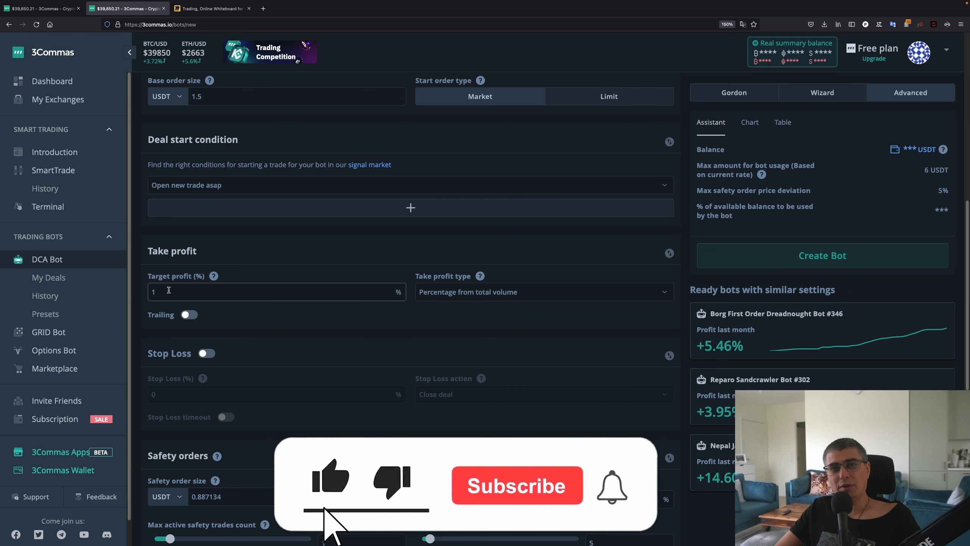
{"action": "double_click", "coordinate": [174, 289]}
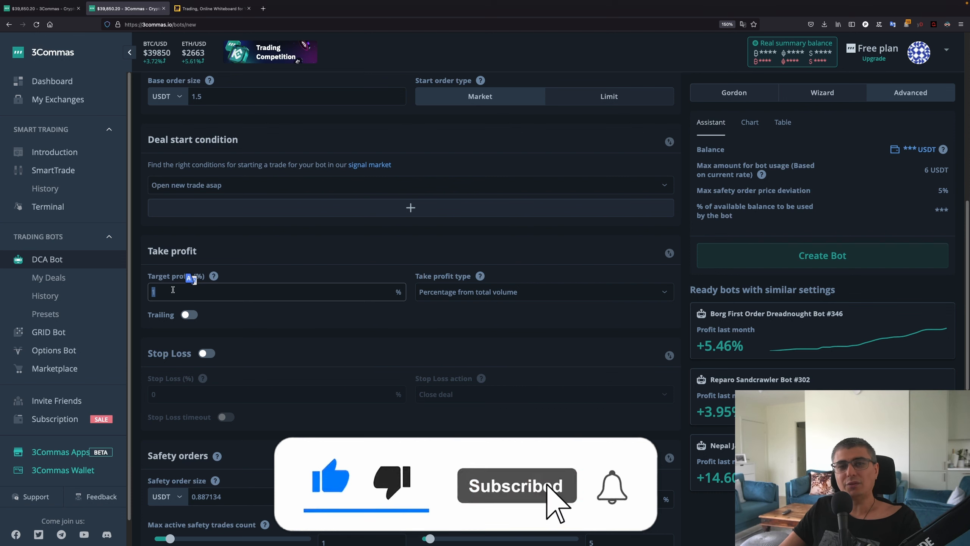
{"action": "type", "text": "6.5"}
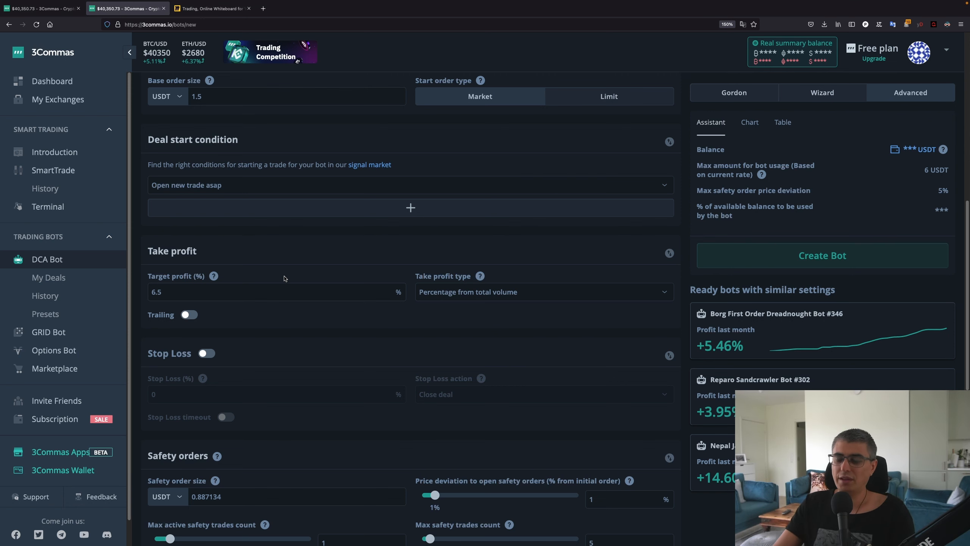
{"action": "double_click", "coordinate": [228, 293]}
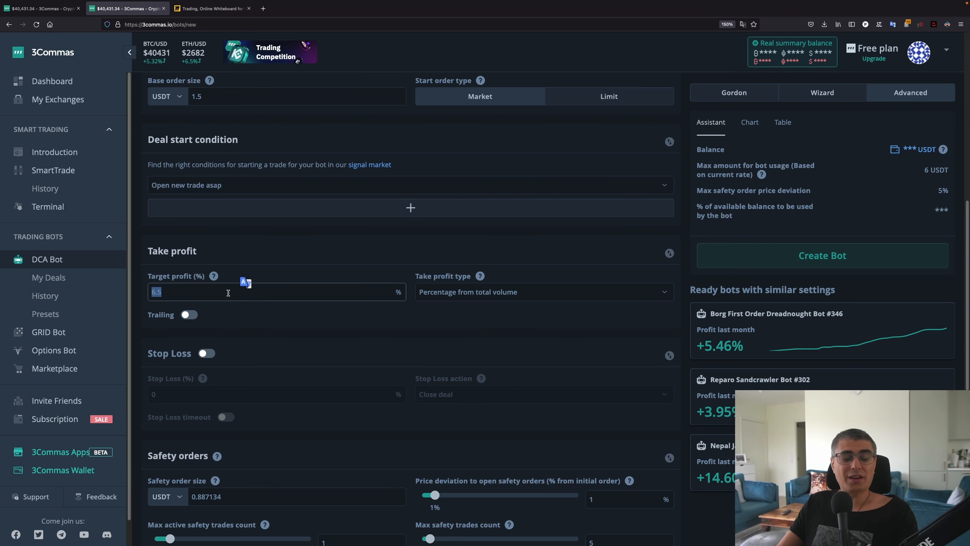
{"action": "key", "text": "BackSpace"}
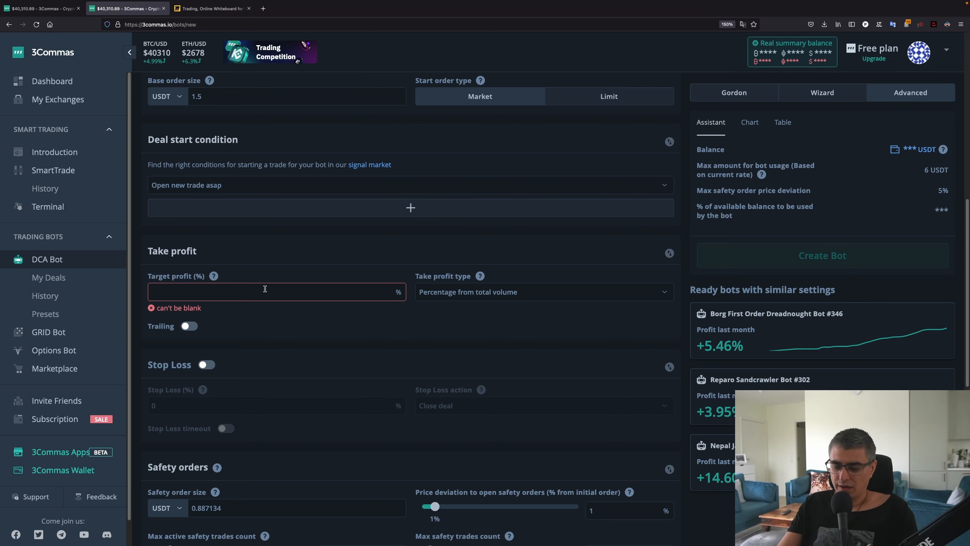
{"action": "left_click", "coordinate": [265, 289]}
{"action": "type", "text": "6.5"}
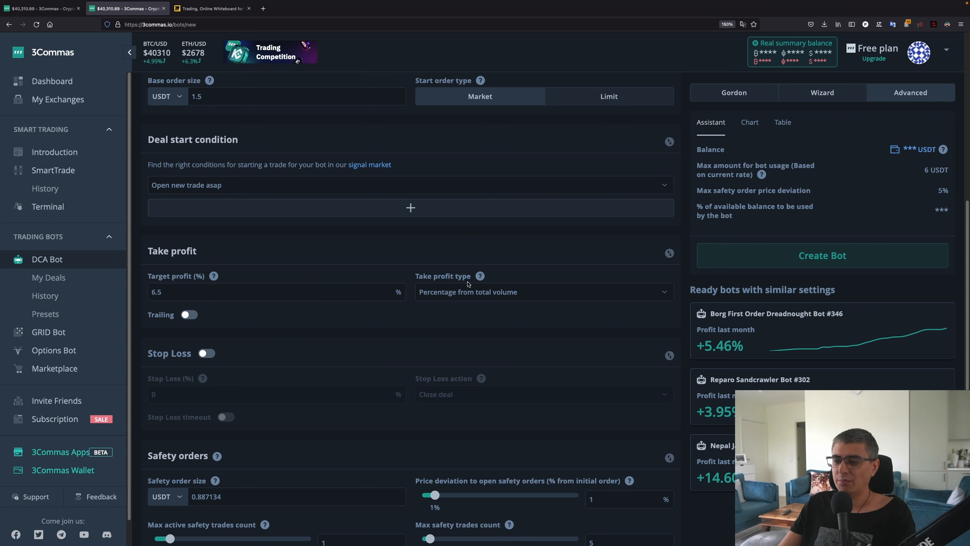
{"action": "left_click", "coordinate": [487, 295]}
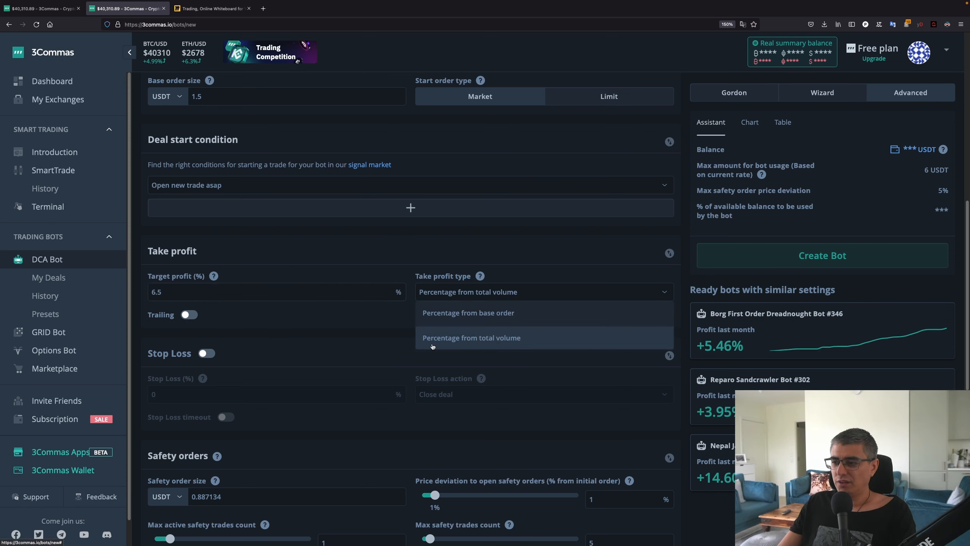
{"action": "left_click", "coordinate": [508, 333]}
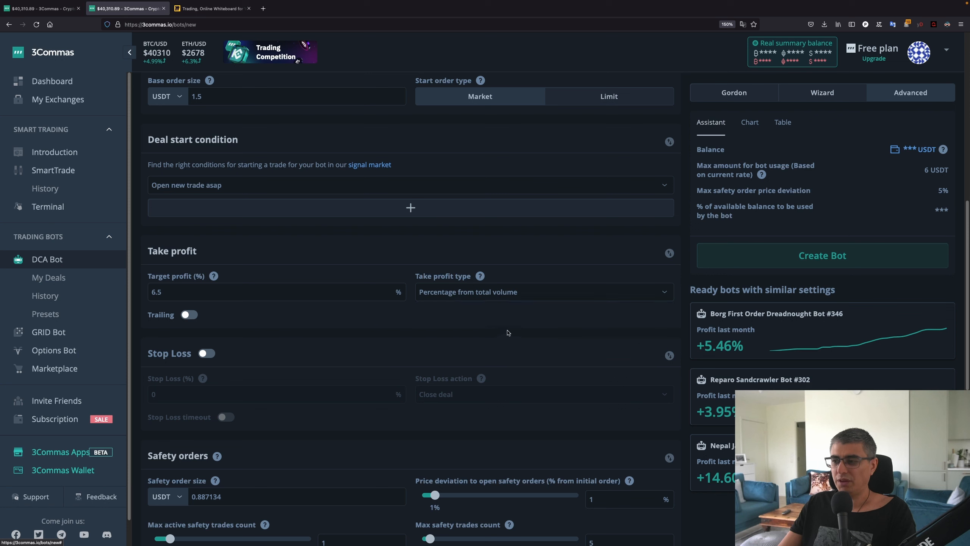
{"action": "left_click", "coordinate": [501, 293]}
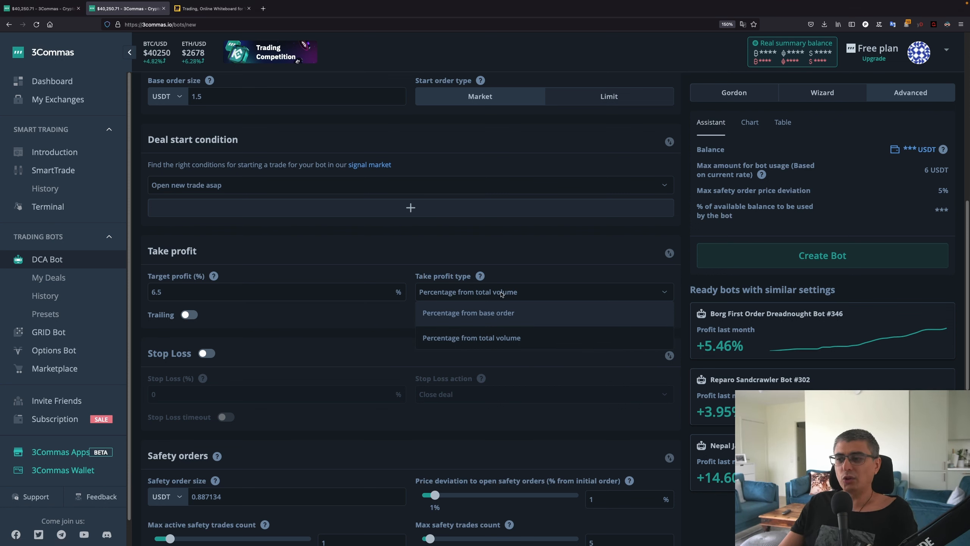
{"action": "left_click", "coordinate": [466, 338]}
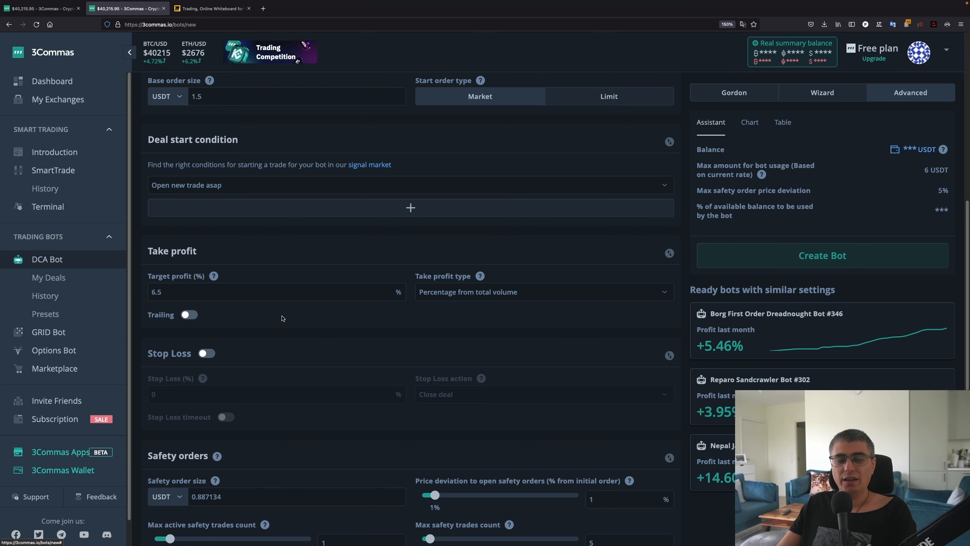
{"action": "scroll", "coordinate": [244, 313], "scroll_direction": "down", "scroll_amount": 1}
{"action": "scroll", "coordinate": [237, 311], "scroll_direction": "down", "scroll_amount": 2}
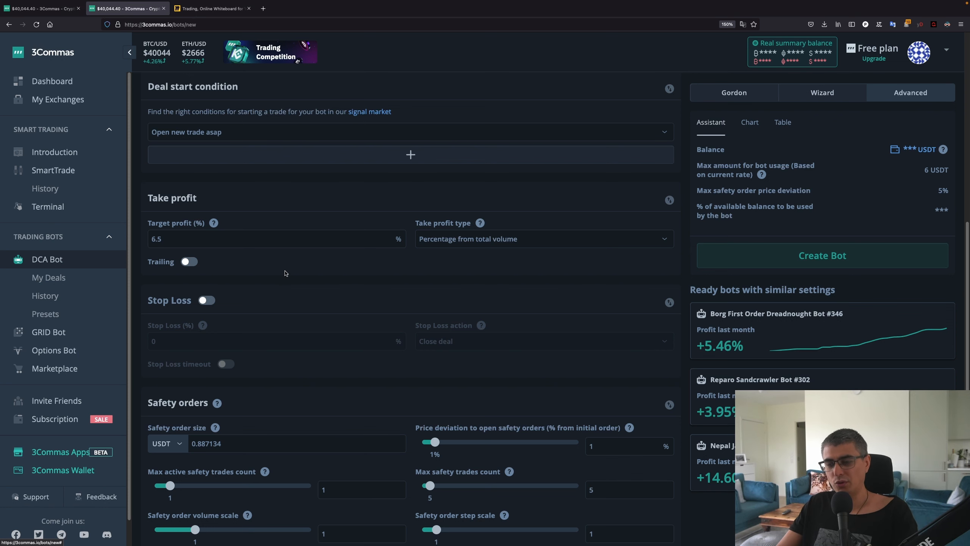
{"action": "scroll", "coordinate": [290, 306], "scroll_direction": "down", "scroll_amount": 3}
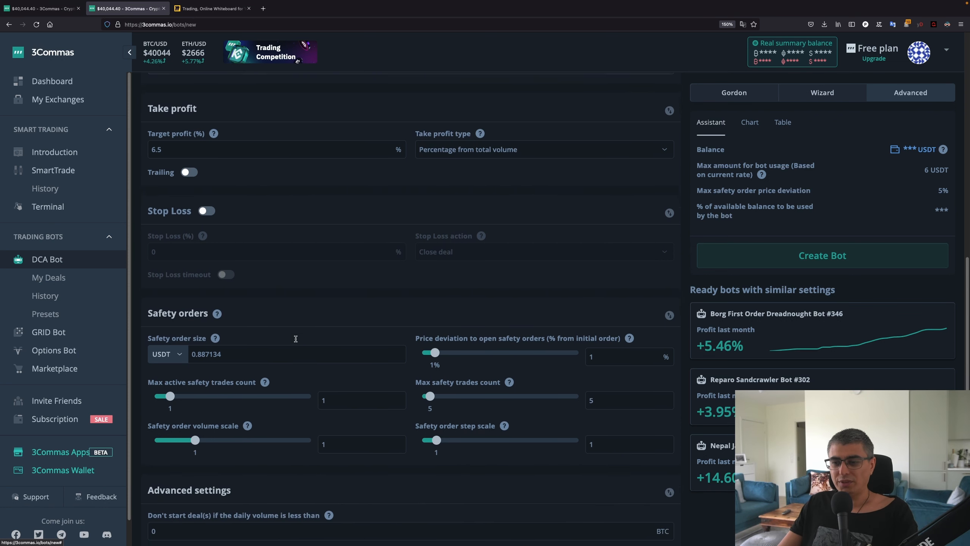
{"action": "scroll", "coordinate": [261, 244], "scroll_direction": "up", "scroll_amount": 9}
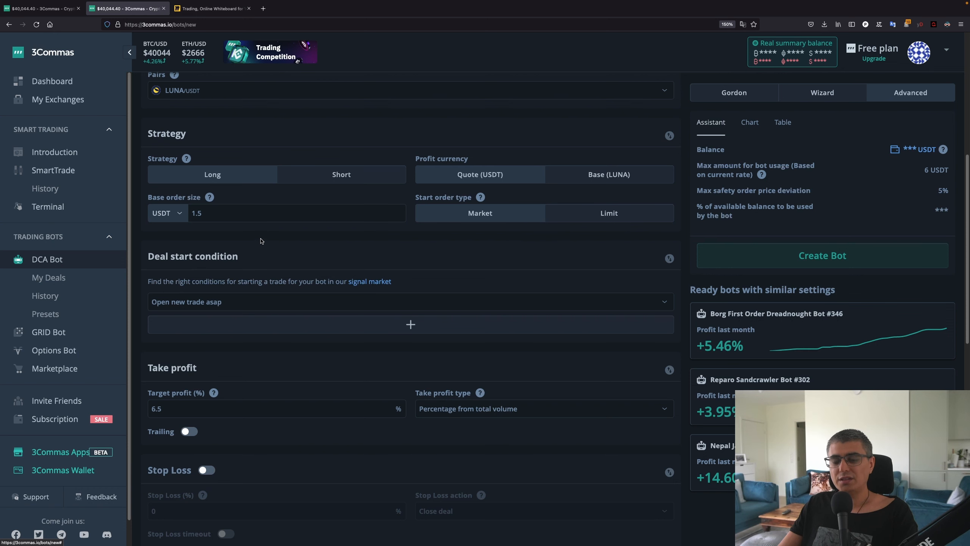
{"action": "scroll", "coordinate": [261, 241], "scroll_direction": "down", "scroll_amount": 1}
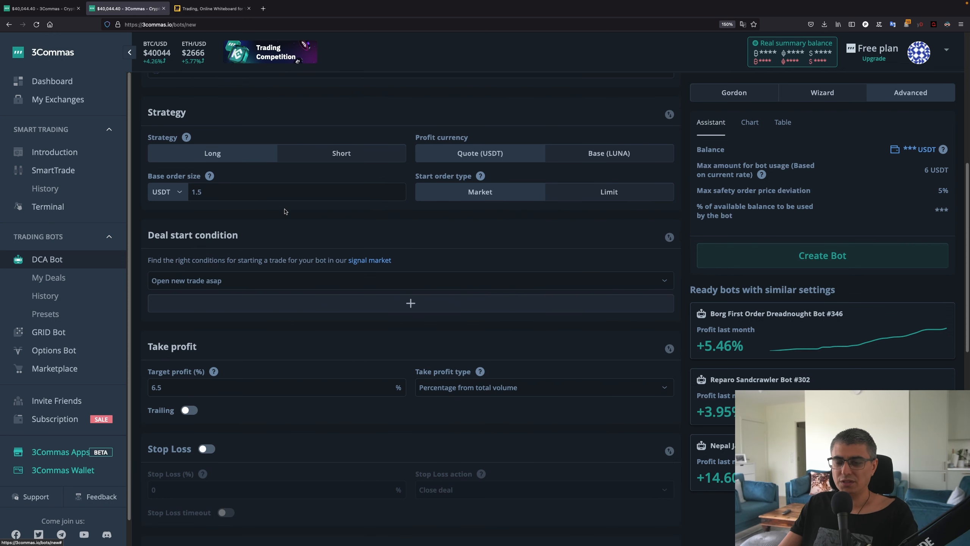
{"action": "scroll", "coordinate": [284, 212], "scroll_direction": "down", "scroll_amount": 1}
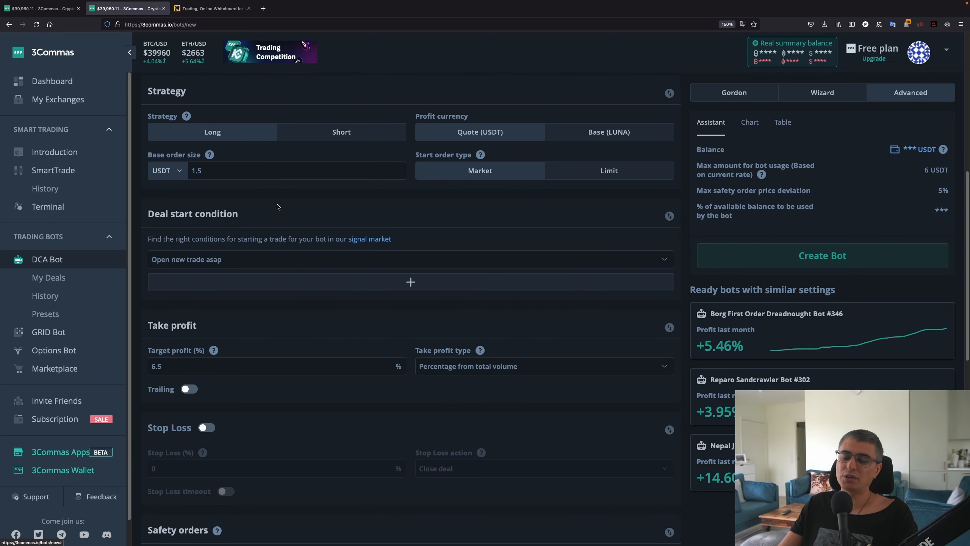
{"action": "scroll", "coordinate": [240, 197], "scroll_direction": "down", "scroll_amount": 15}
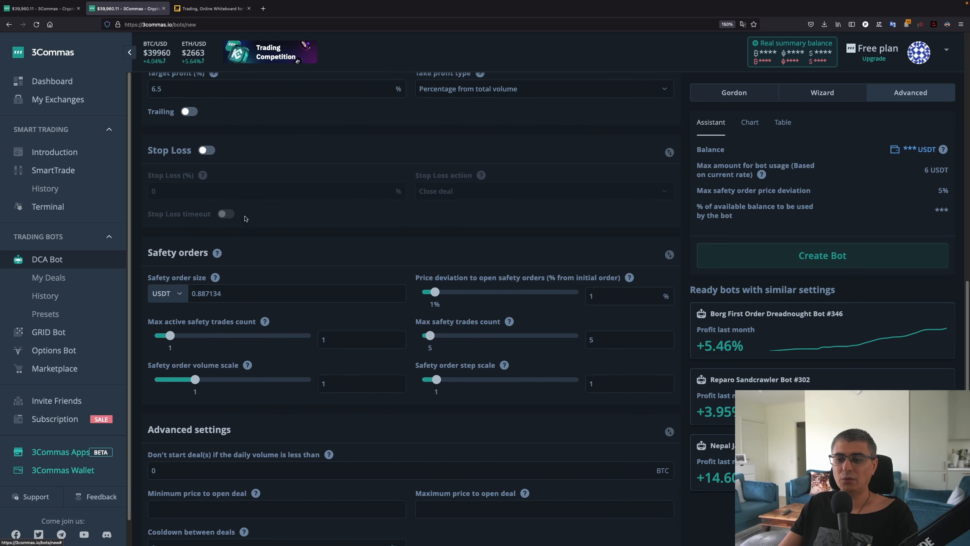
Set safety order size to 1.5, price deviation to 2.5%, and max safety trades count to 20
{"action": "double_click", "coordinate": [234, 253]}
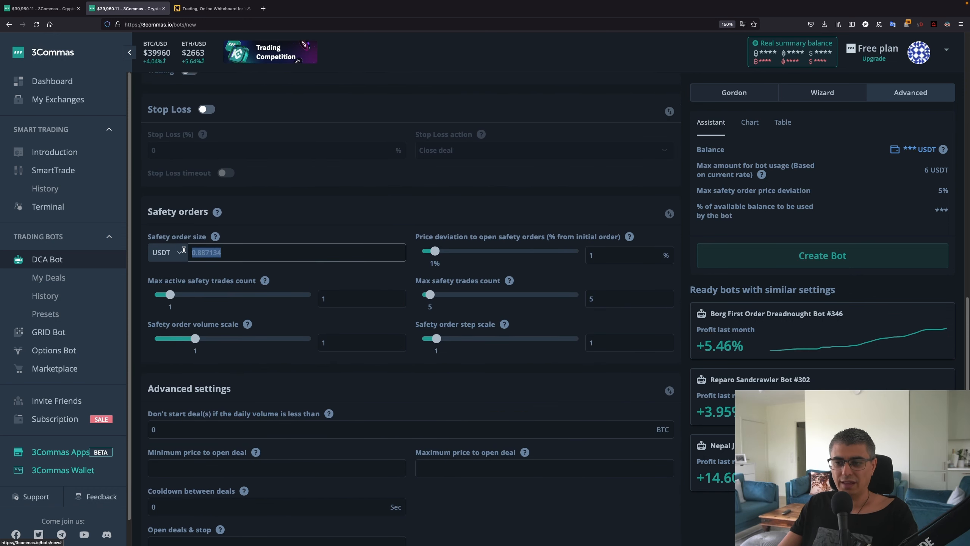
{"action": "type", "text": "1.5"}
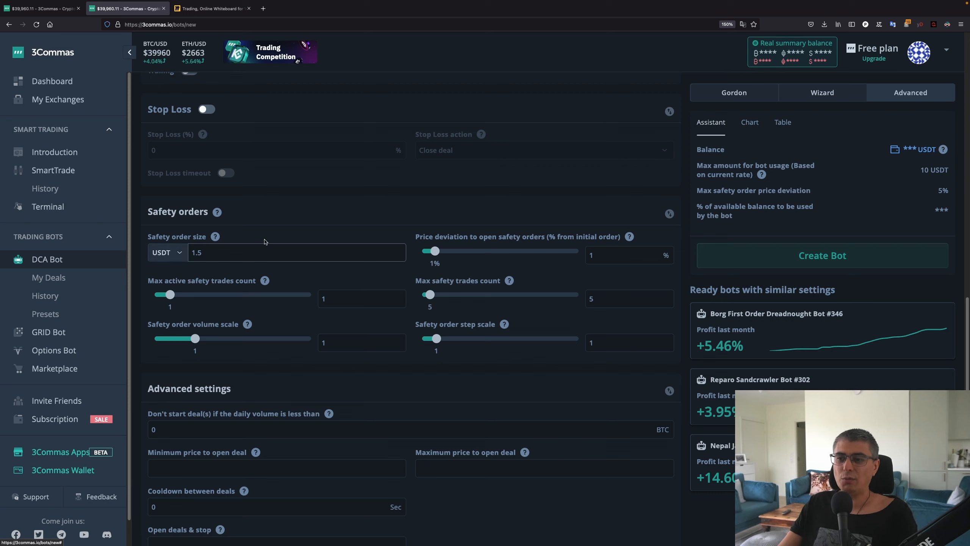
{"action": "left_click", "coordinate": [276, 231]}
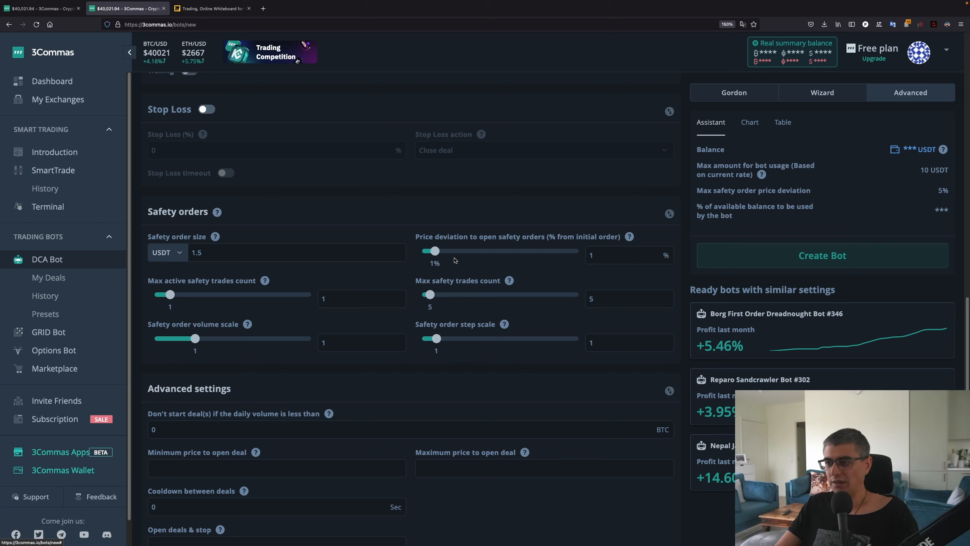
{"action": "double_click", "coordinate": [620, 254]}
{"action": "type", "text": "2.5"}
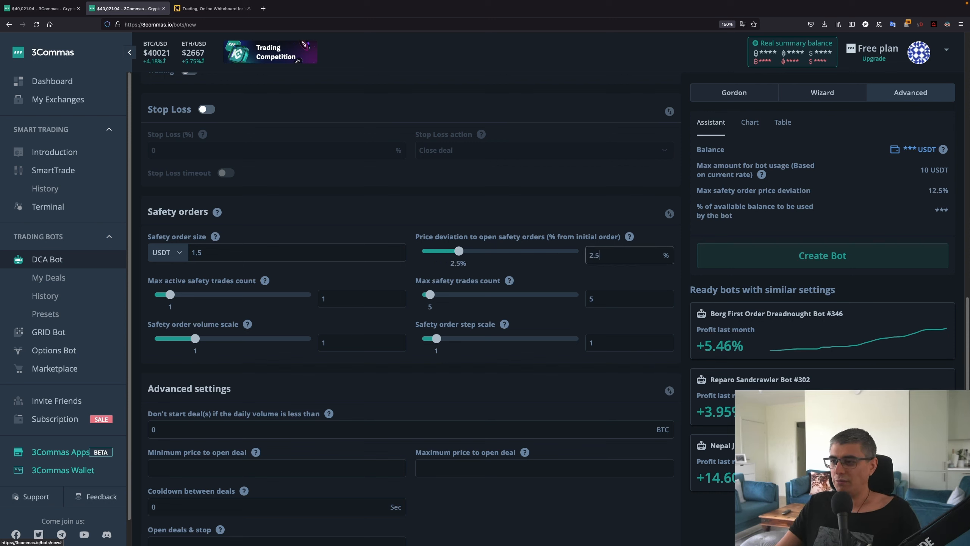
{"action": "left_click", "coordinate": [539, 216]}
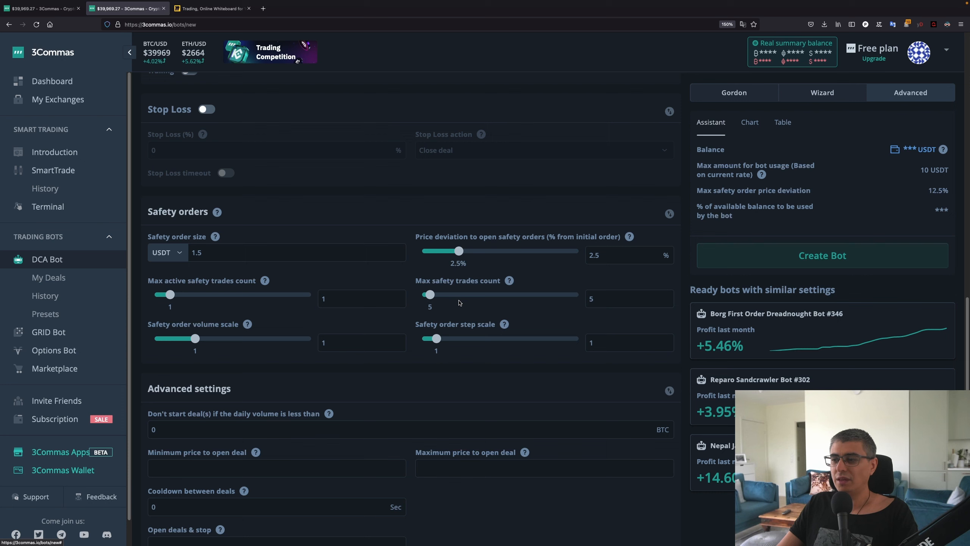
{"action": "double_click", "coordinate": [613, 301]}
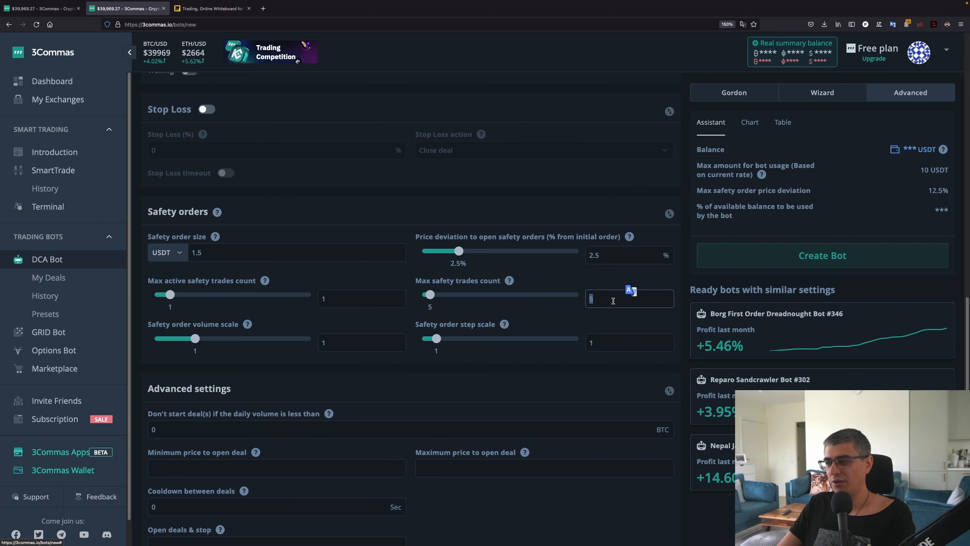
{"action": "type", "text": "20"}
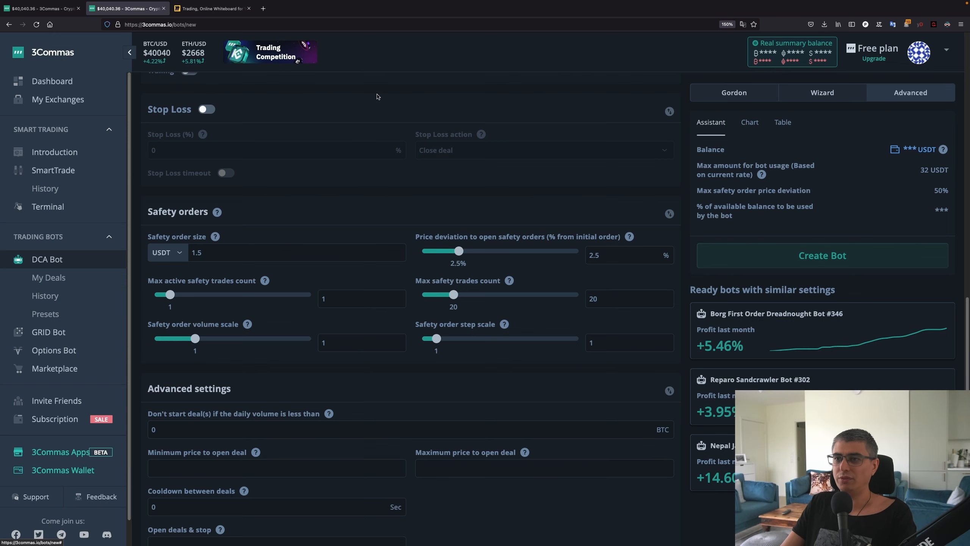
In Miro, draw a 2,5% arrow from SO1 to SO2, green marks on SO1–SO3, and an SO25 label
{"action": "key", "text": "ctrl+Tab"}
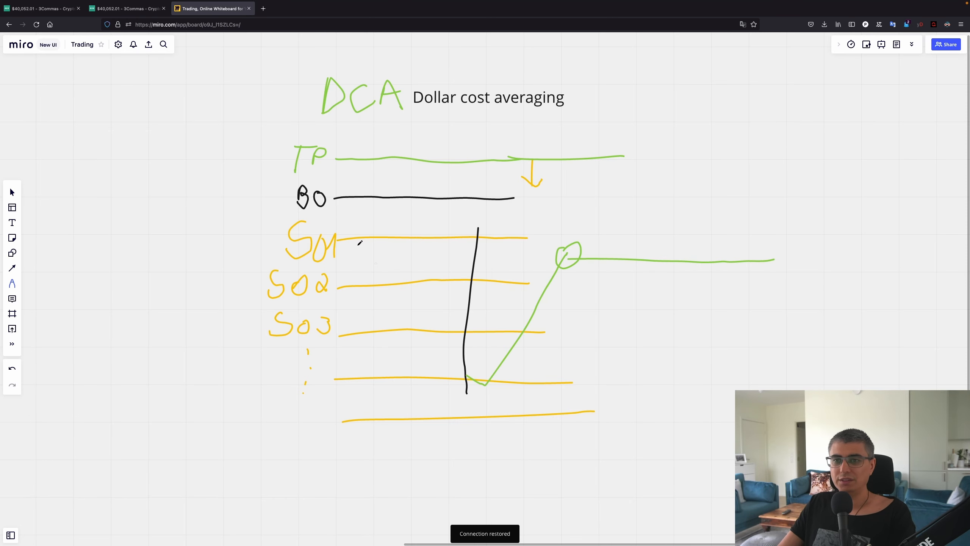
{"action": "mouse_move", "coordinate": [375, 240]}
{"action": "left_mouse_down"}
{"action": "mouse_move", "coordinate": [374, 289]}
{"action": "mouse_move", "coordinate": [383, 233]}
{"action": "mouse_move", "coordinate": [407, 270]}
{"action": "mouse_move", "coordinate": [427, 249]}
{"action": "mouse_move", "coordinate": [437, 266]}
{"action": "mouse_move", "coordinate": [436, 245]}
{"action": "mouse_move", "coordinate": [447, 264]}
{"action": "mouse_move", "coordinate": [452, 254]}
{"action": "left_mouse_up"}
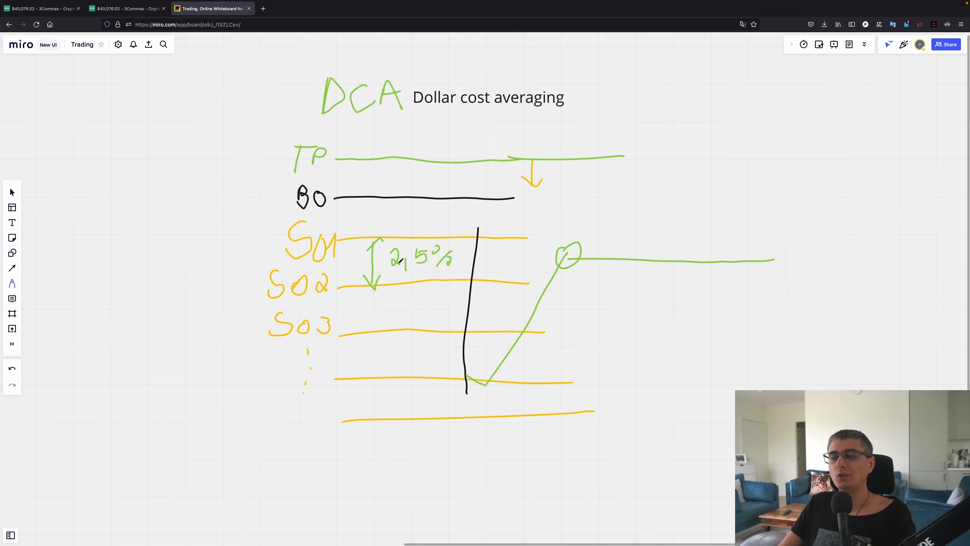
{"action": "left_click_drag", "start_coordinate": [366, 236], "coordinate": [426, 235]}
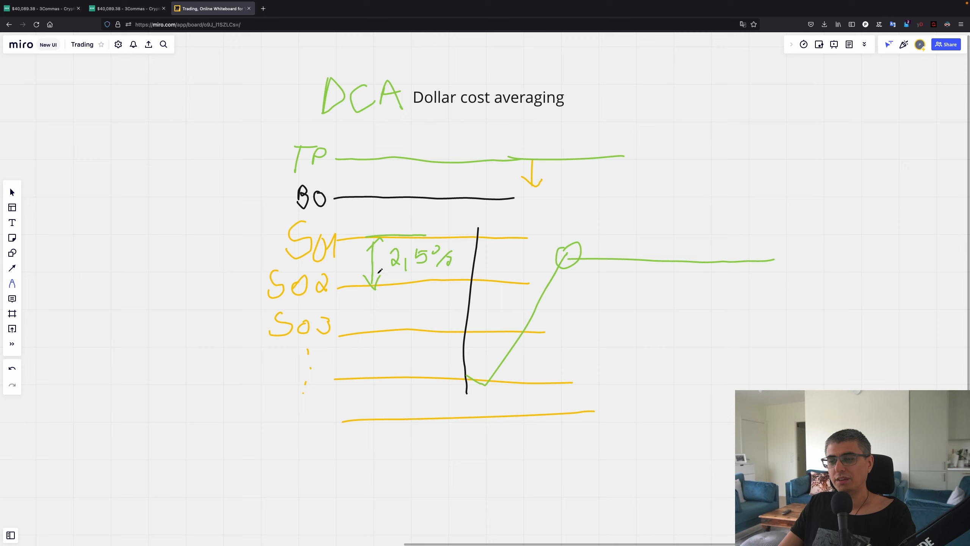
{"action": "left_click_drag", "start_coordinate": [321, 241], "coordinate": [319, 243]}
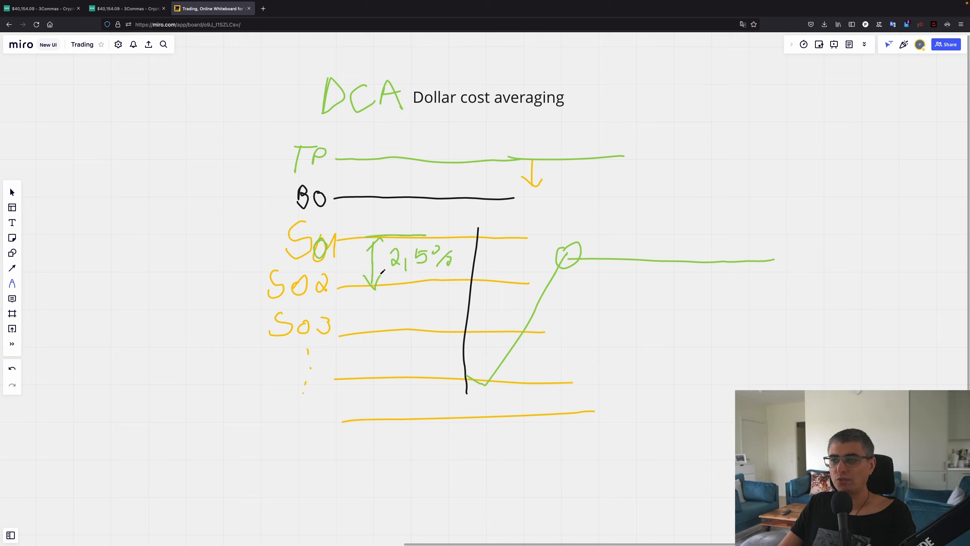
{"action": "left_click_drag", "start_coordinate": [358, 285], "coordinate": [424, 283]}
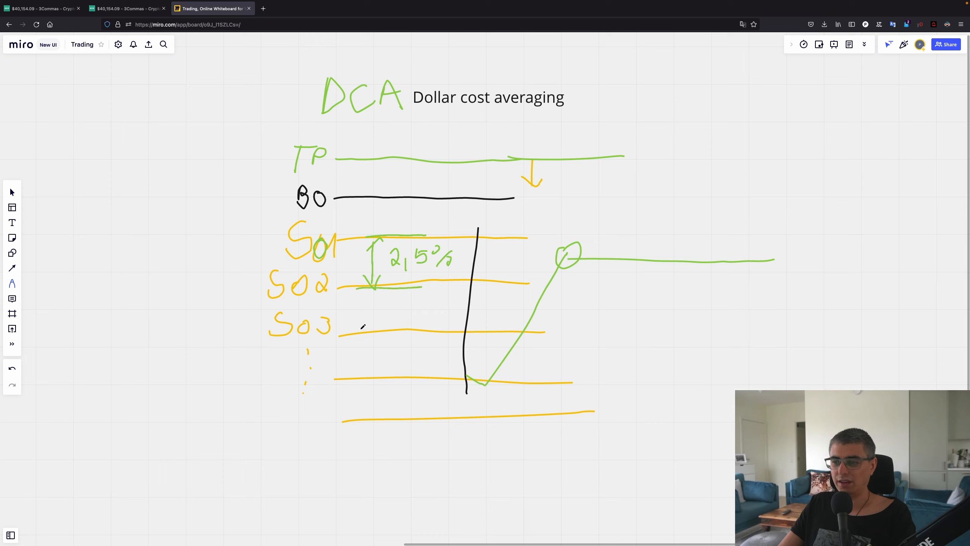
{"action": "left_click_drag", "start_coordinate": [360, 330], "coordinate": [417, 331]}
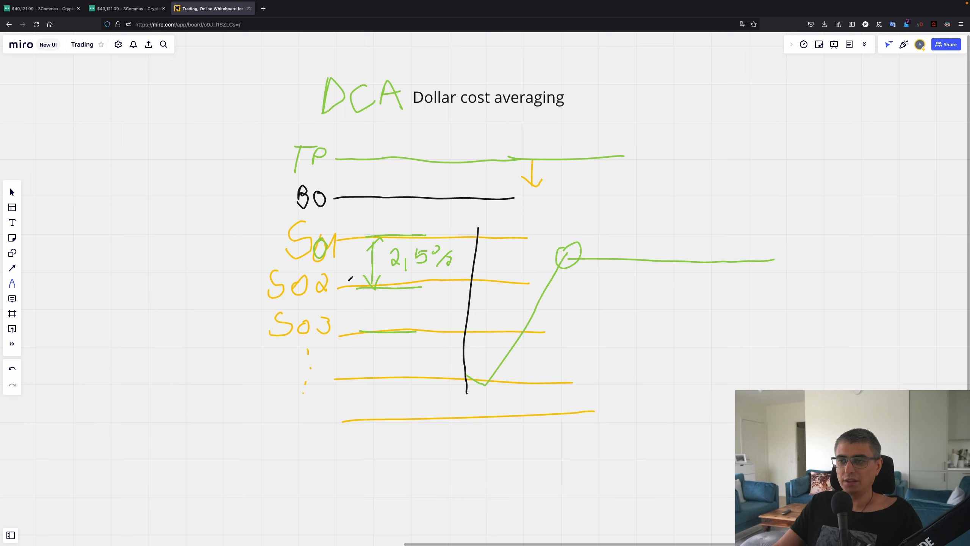
{"action": "mouse_move", "coordinate": [280, 389]}
{"action": "left_mouse_down"}
{"action": "mouse_move", "coordinate": [255, 412]}
{"action": "mouse_move", "coordinate": [301, 399]}
{"action": "mouse_move", "coordinate": [318, 418]}
{"action": "mouse_move", "coordinate": [339, 398]}
{"action": "left_mouse_up"}
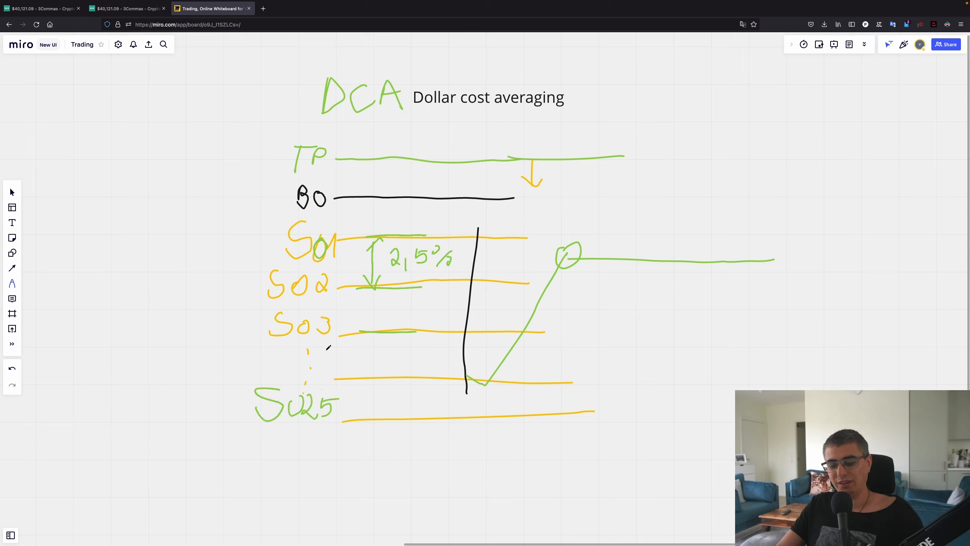
{"action": "key", "text": "ctrl+shift+Tab"}
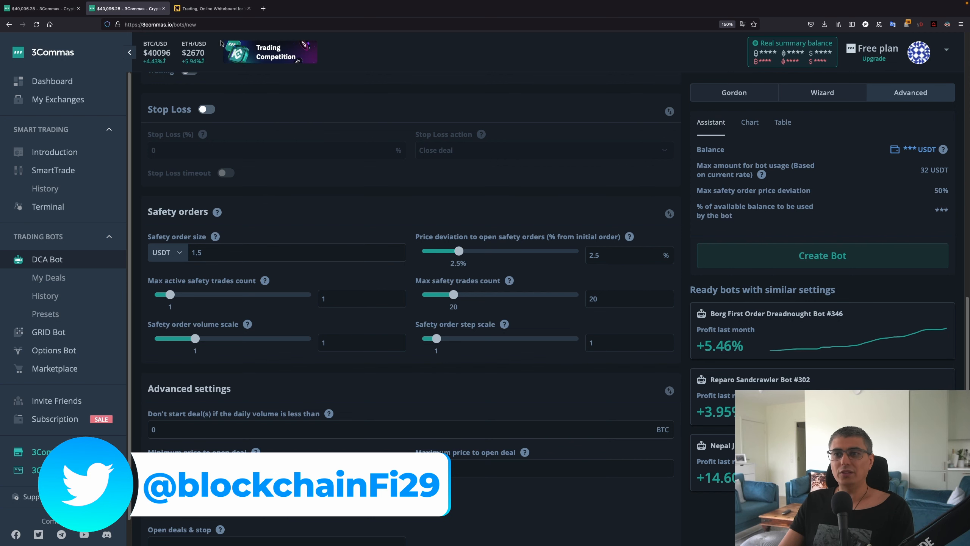
Add two green marks along the bottom safety order line near SO25, then go back to 3Commas
{"action": "left_click", "coordinate": [211, 8]}
{"action": "left_click_drag", "start_coordinate": [346, 377], "coordinate": [426, 377]}
{"action": "left_click_drag", "start_coordinate": [366, 418], "coordinate": [430, 414]}
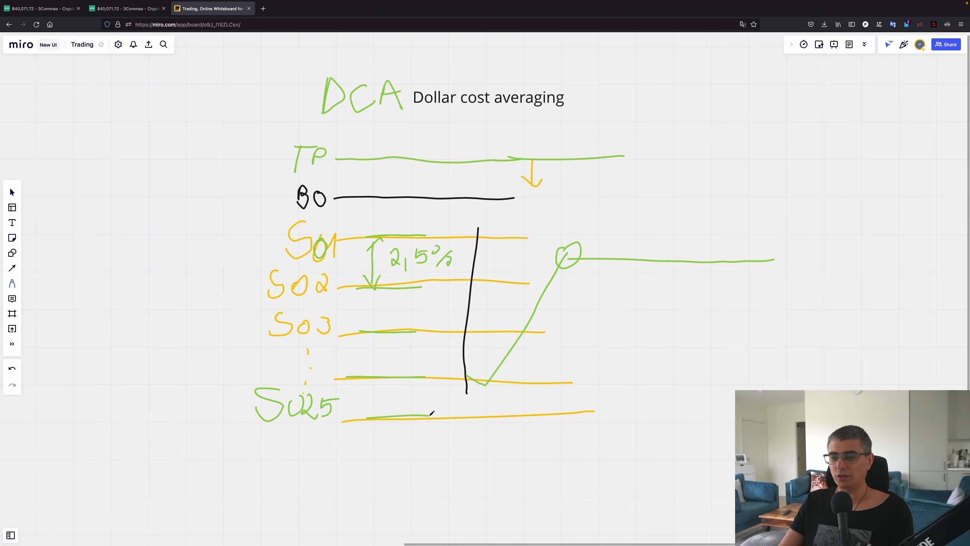
{"action": "key", "text": "ctrl+shift+Tab"}
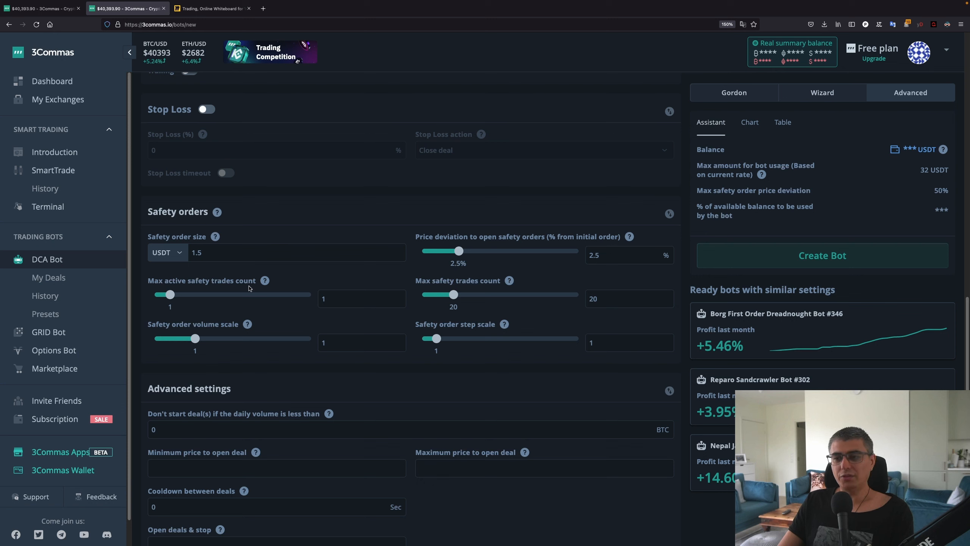
{"action": "double_click", "coordinate": [340, 293]}
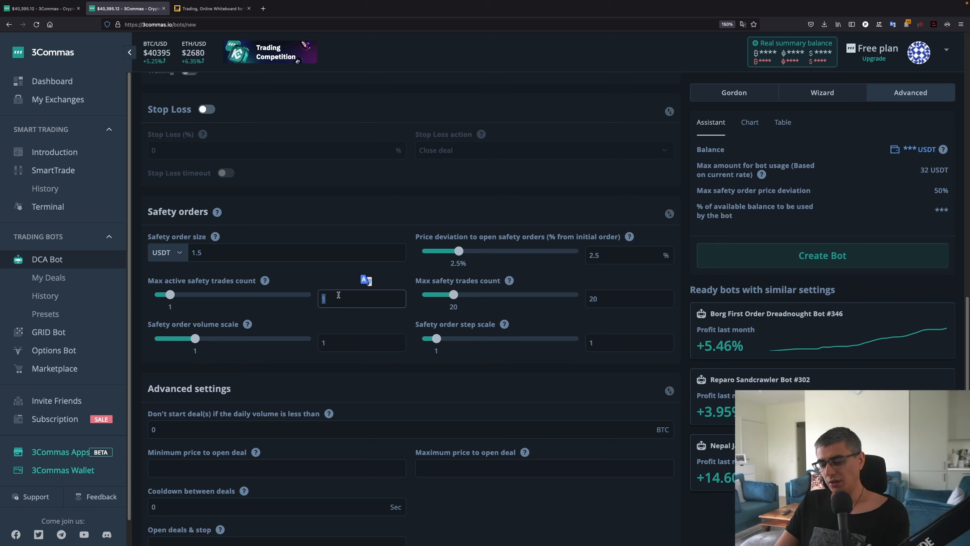
{"action": "type", "text": "10"}
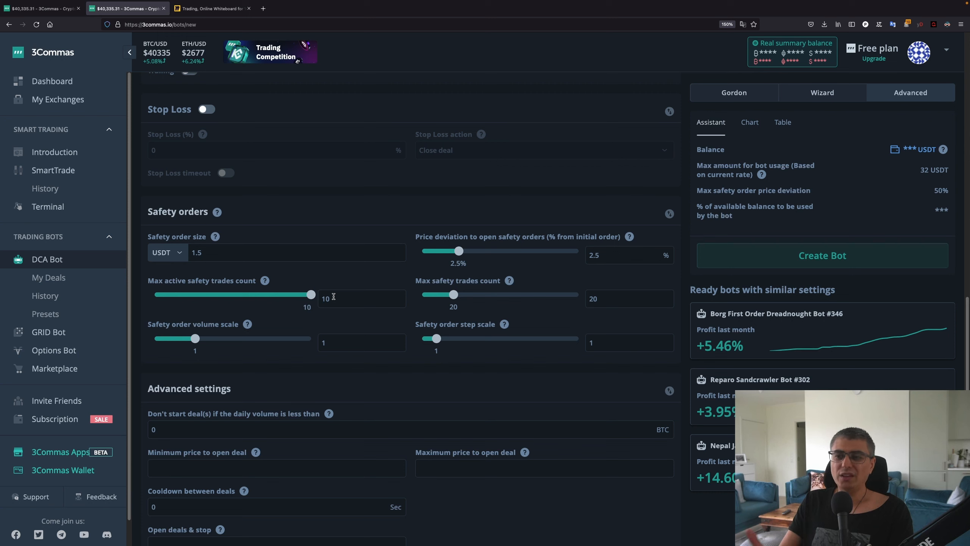
{"action": "double_click", "coordinate": [335, 298]}
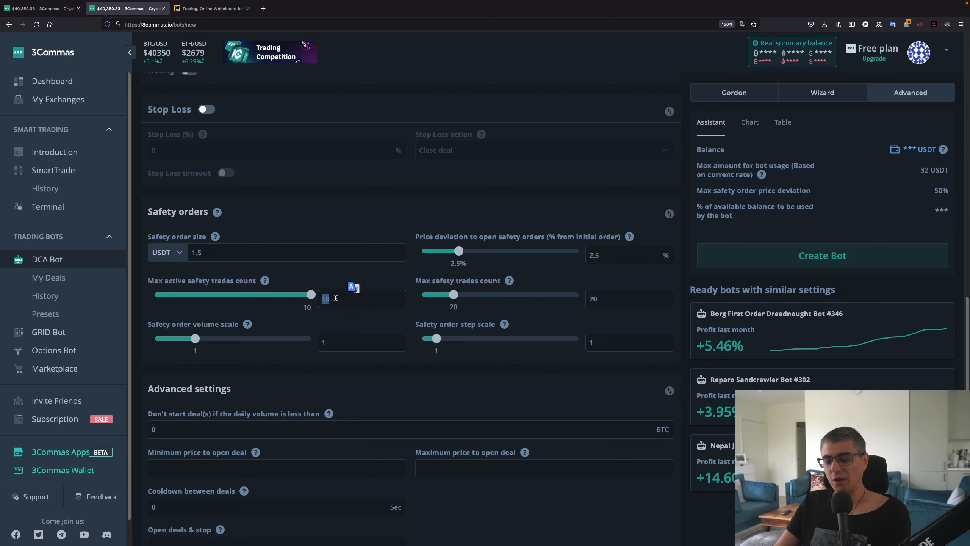
{"action": "key", "text": "BackSpace"}
{"action": "type", "text": "4"}
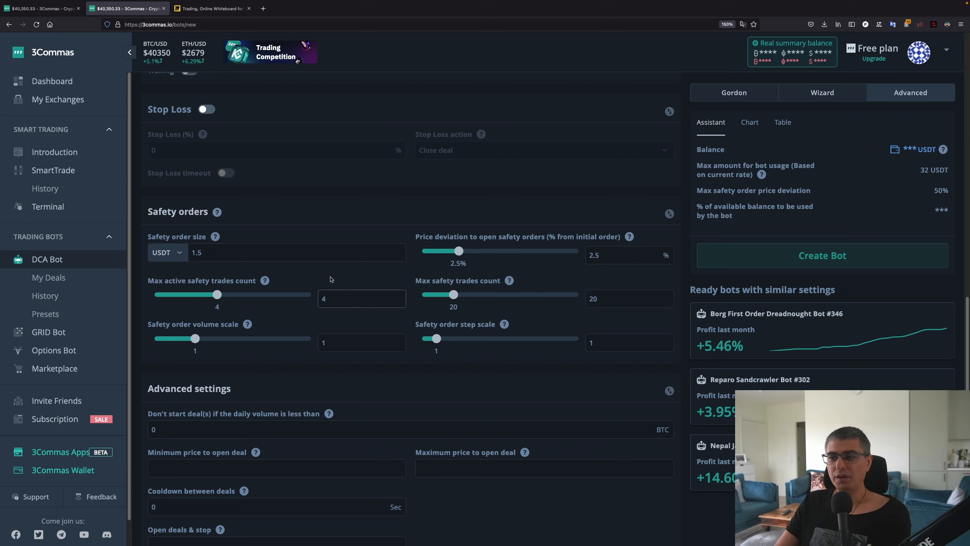
{"action": "left_click", "coordinate": [330, 279]}
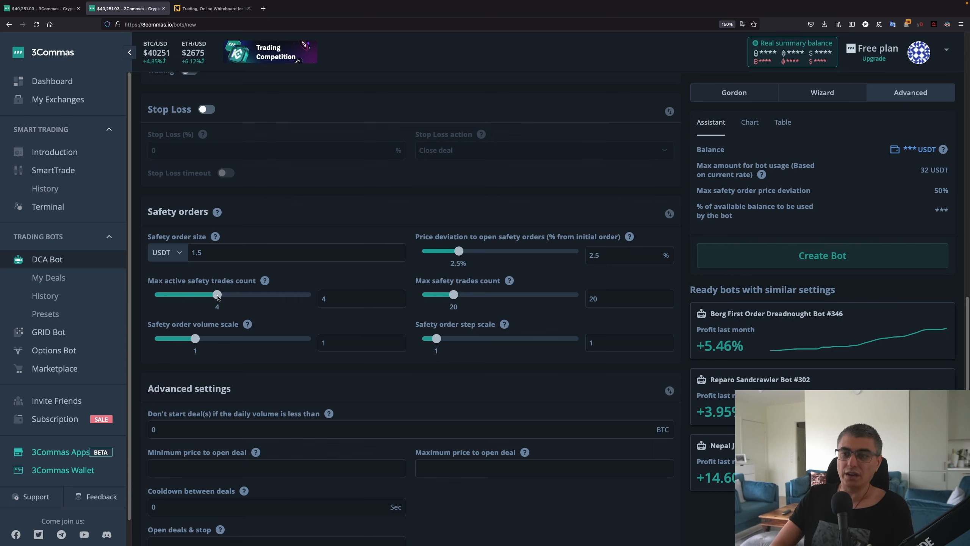
{"action": "left_click_drag", "start_coordinate": [218, 298], "coordinate": [240, 299]}
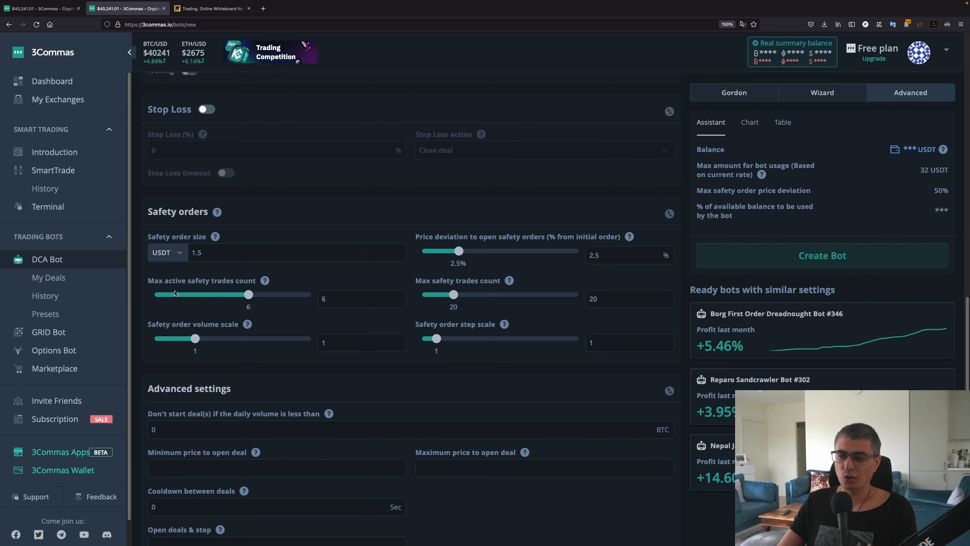
{"action": "left_click_drag", "start_coordinate": [175, 293], "coordinate": [150, 294]}
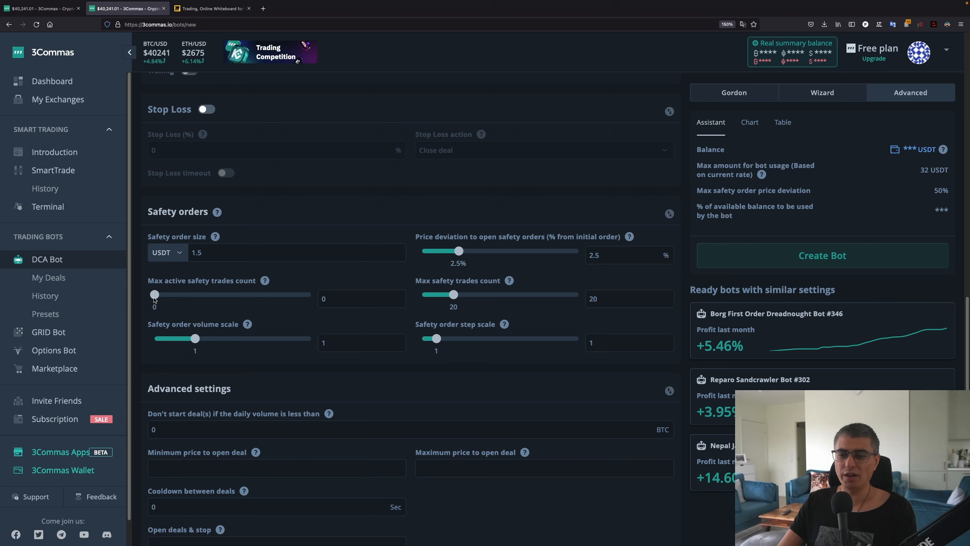
{"action": "left_click", "coordinate": [164, 297]}
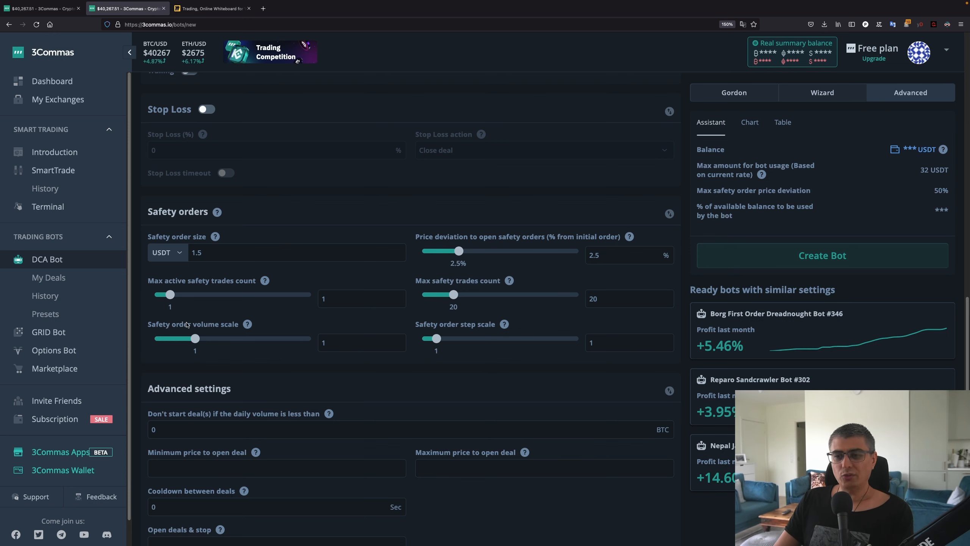
Change the safety order volume scale from 1 to 1.05, then bring the Miro DCA sketch back up
{"action": "mouse_move", "coordinate": [250, 329]}
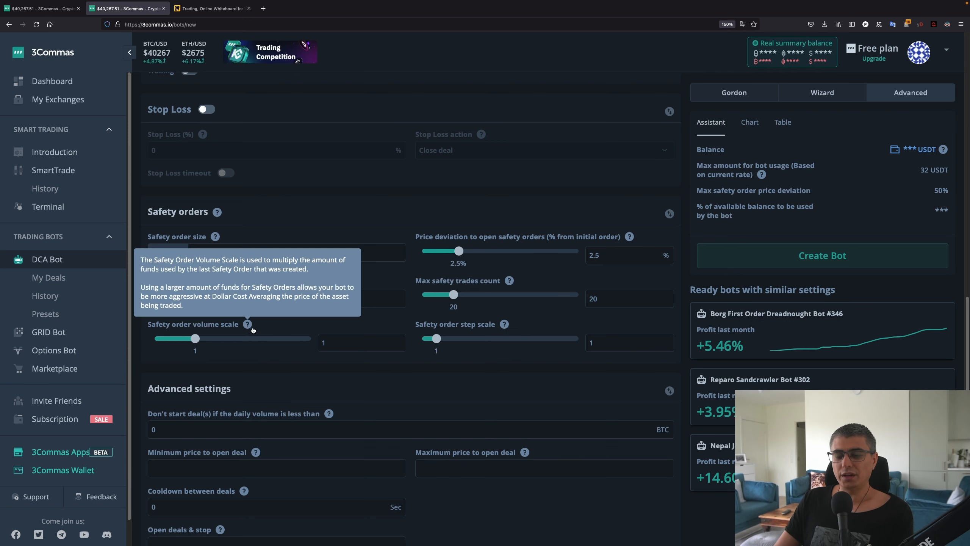
{"action": "left_click", "coordinate": [339, 340]}
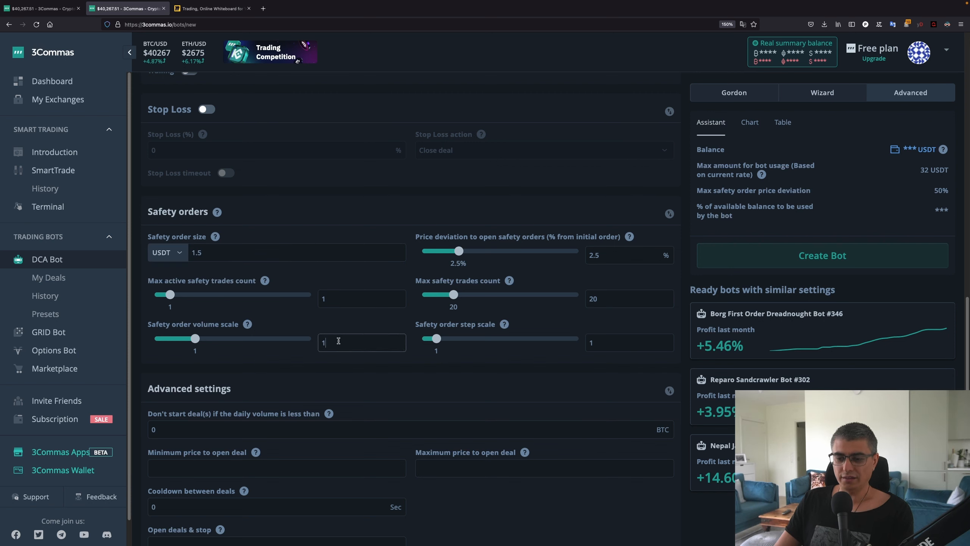
{"action": "type", "text": ".05"}
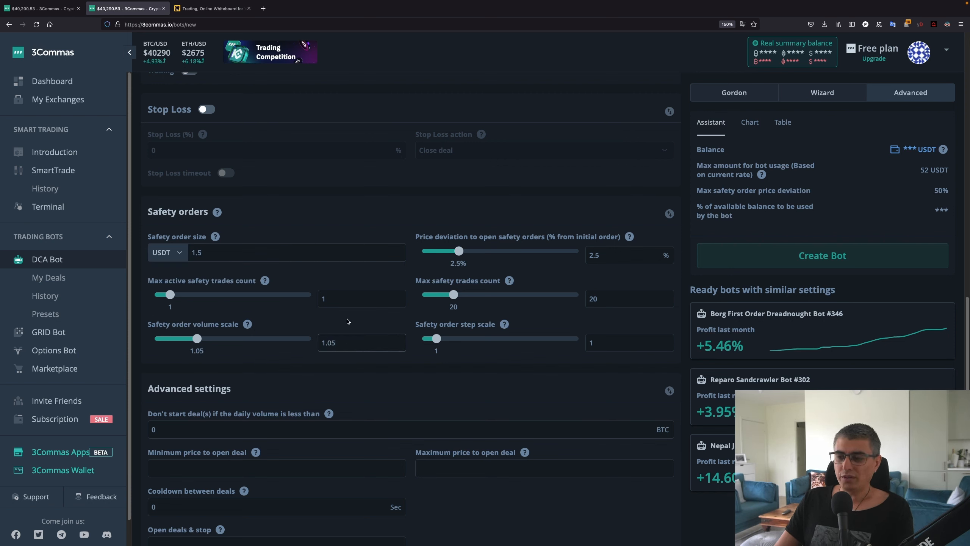
{"action": "left_click", "coordinate": [347, 321]}
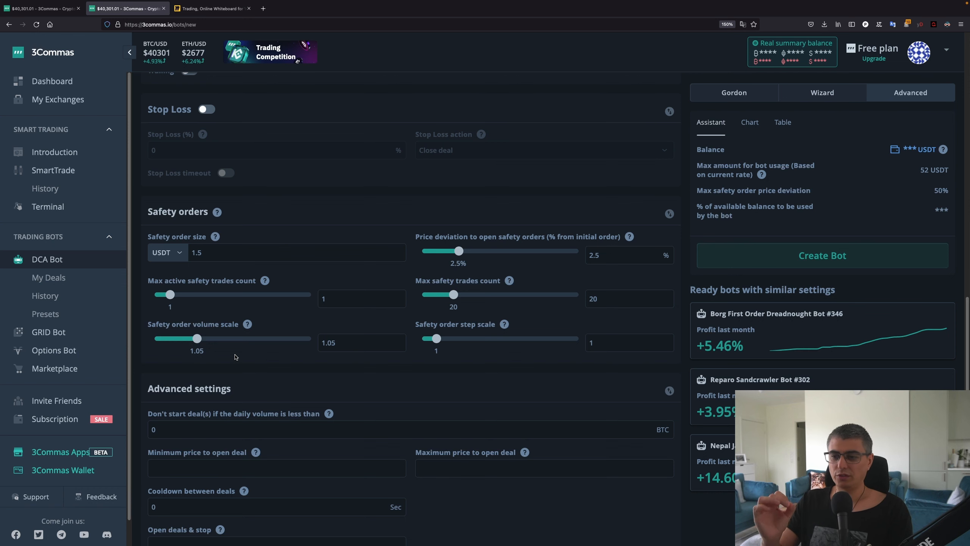
{"action": "key", "text": "ctrl+Tab"}
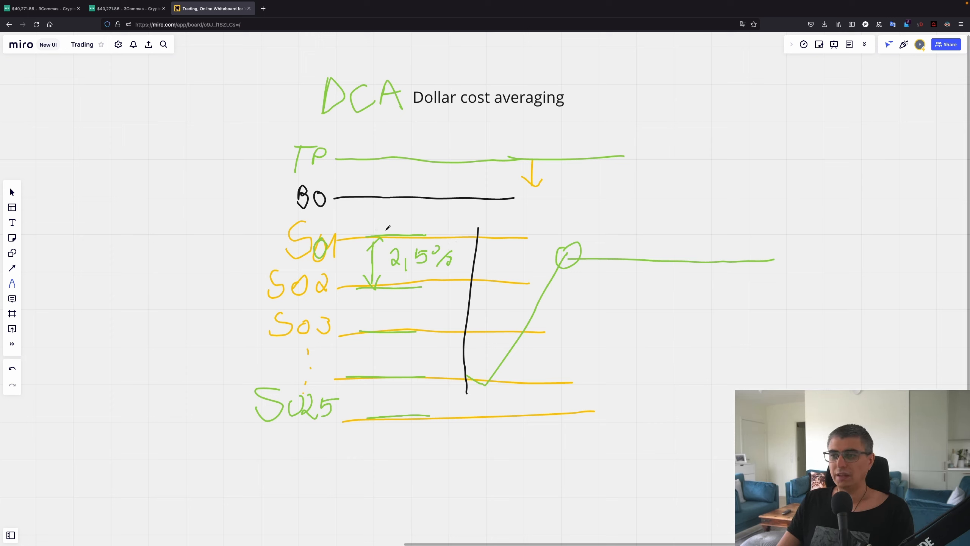
Handwrite '1.5' above SO1, a '1.5+5%' note with another '1.5', and a dotted line below the curve
{"action": "mouse_move", "coordinate": [420, 213]}
{"action": "left_mouse_down"}
{"action": "mouse_move", "coordinate": [416, 227]}
{"action": "mouse_move", "coordinate": [433, 224]}
{"action": "left_mouse_up"}
{"action": "left_click", "coordinate": [425, 225]}
{"action": "mouse_move", "coordinate": [494, 256]}
{"action": "left_mouse_down"}
{"action": "mouse_move", "coordinate": [487, 272]}
{"action": "mouse_move", "coordinate": [513, 255]}
{"action": "mouse_move", "coordinate": [529, 263]}
{"action": "left_mouse_up"}
{"action": "mouse_move", "coordinate": [523, 258]}
{"action": "left_mouse_down"}
{"action": "mouse_move", "coordinate": [521, 273]}
{"action": "mouse_move", "coordinate": [539, 256]}
{"action": "mouse_move", "coordinate": [546, 273]}
{"action": "left_mouse_up"}
{"action": "left_click_drag", "start_coordinate": [543, 259], "coordinate": [573, 278]}
{"action": "left_click", "coordinate": [570, 276]}
{"action": "left_click_drag", "start_coordinate": [577, 265], "coordinate": [583, 263]}
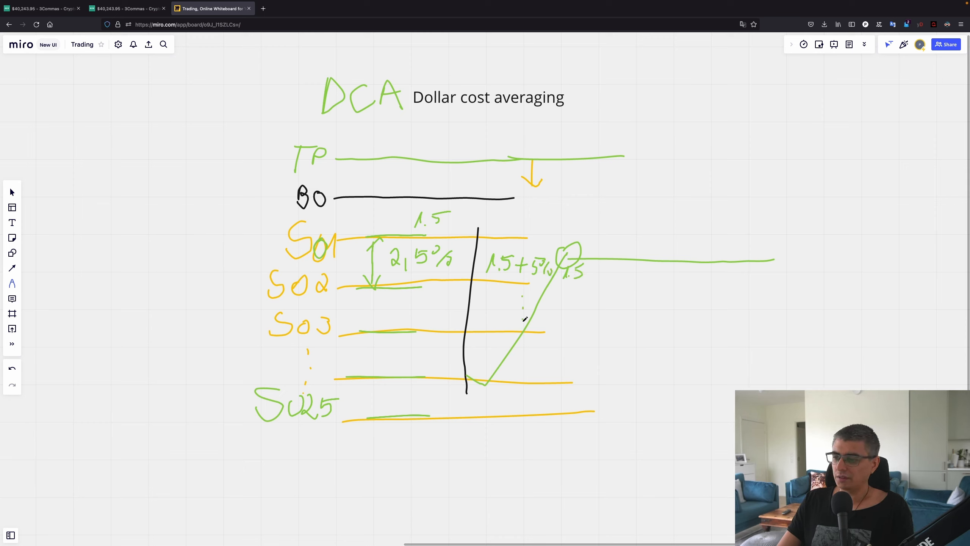
{"action": "left_click_drag", "start_coordinate": [524, 332], "coordinate": [524, 334]}
{"action": "left_click_drag", "start_coordinate": [524, 357], "coordinate": [524, 366]}
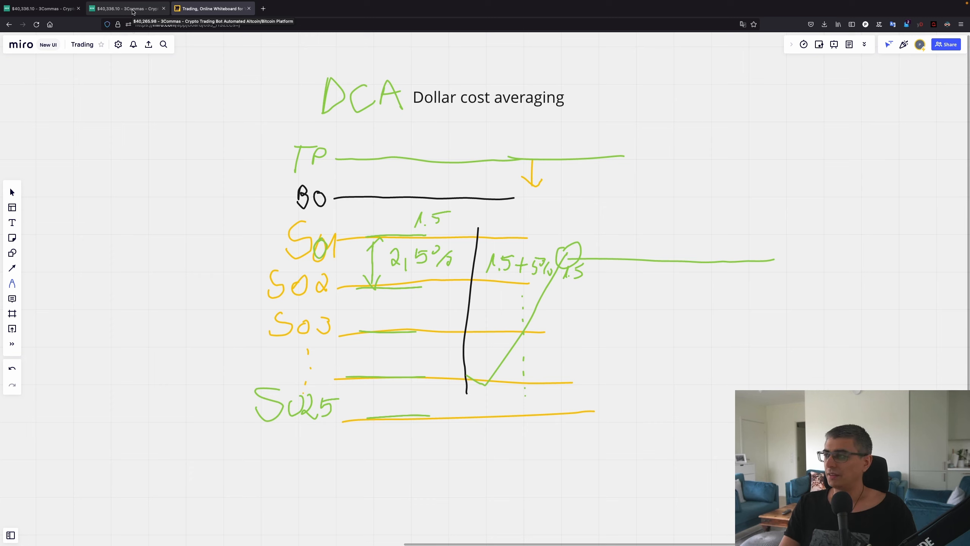
In 3Commas, preview the per-step amounts table with the safety order step scale at 2
{"action": "left_click", "coordinate": [133, 12]}
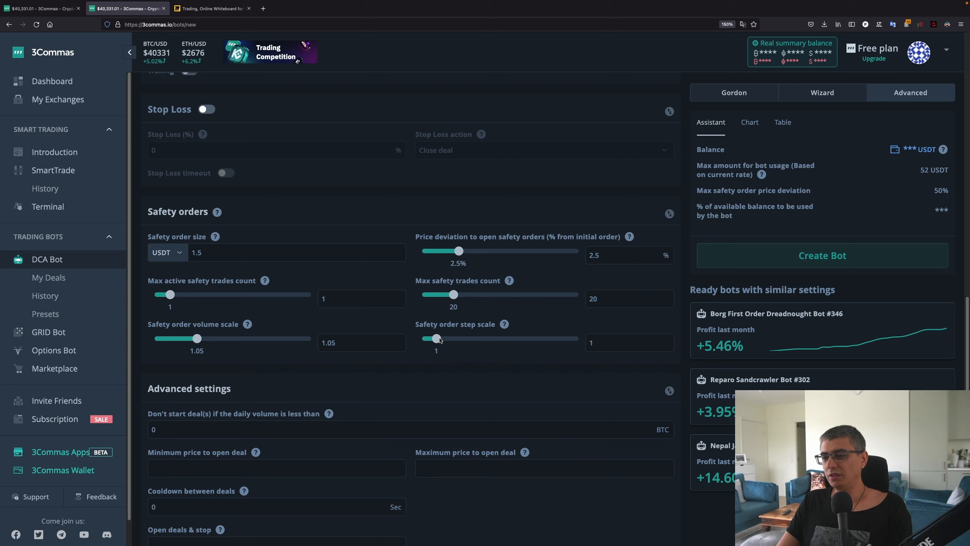
{"action": "left_click_drag", "start_coordinate": [437, 338], "coordinate": [451, 339]}
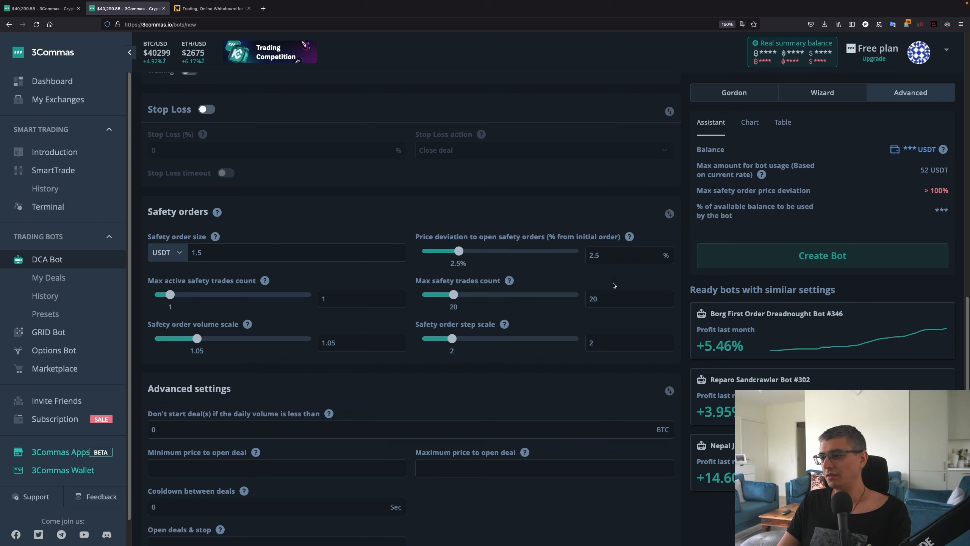
{"action": "left_click", "coordinate": [784, 123]}
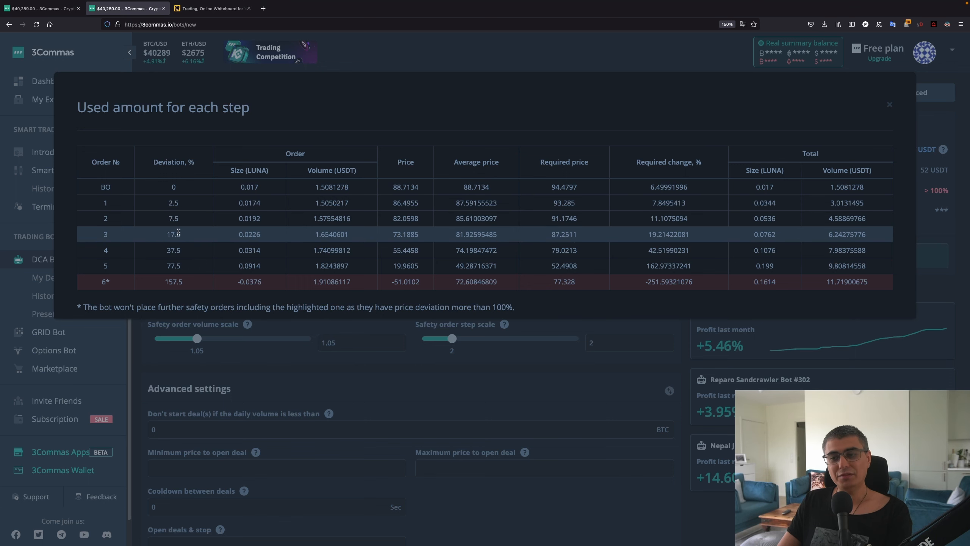
{"action": "left_click", "coordinate": [517, 339]}
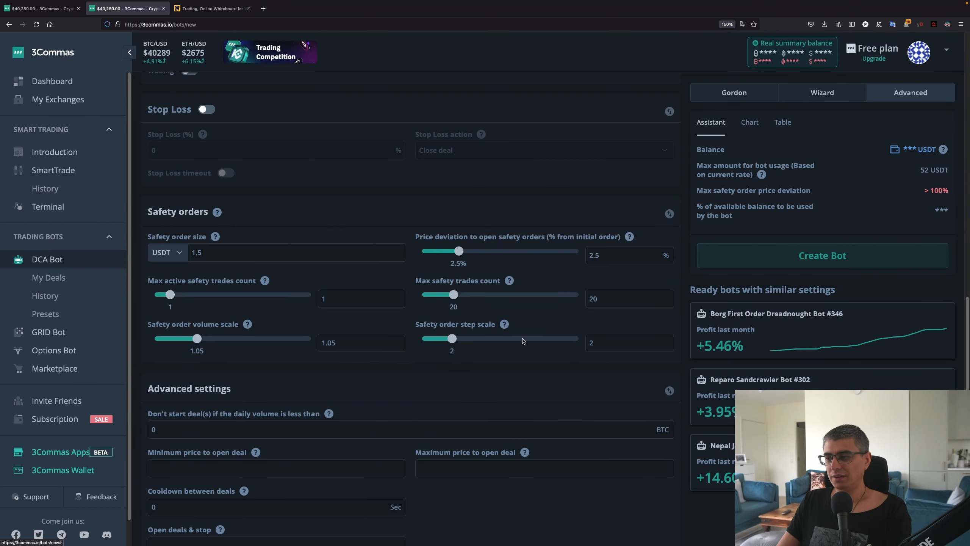
Set the safety order step scale back to 1
{"action": "double_click", "coordinate": [592, 343]}
{"action": "type", "text": "1"}
{"action": "left_click", "coordinate": [538, 365]}
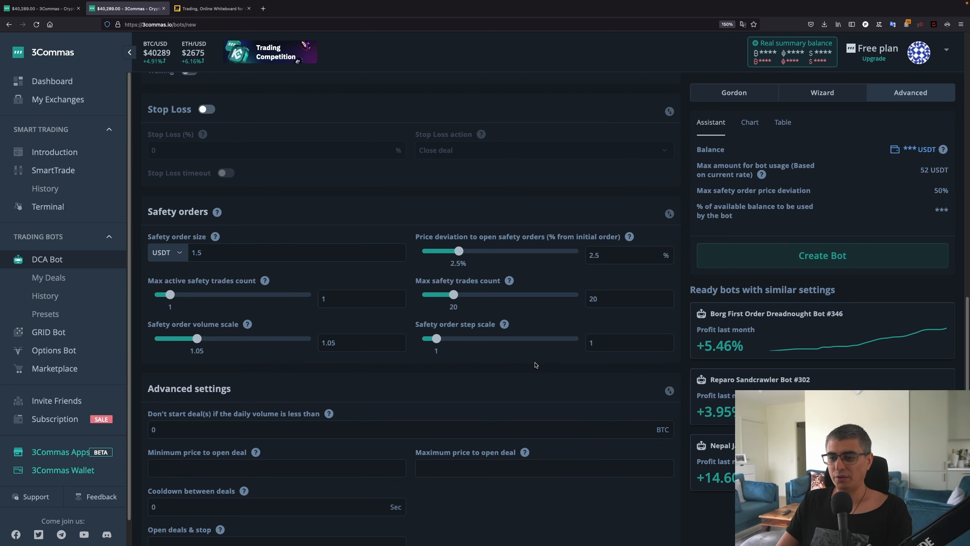
Review the Luna Long Bot settings and save it with Create Bot
{"action": "scroll", "coordinate": [535, 364], "scroll_direction": "down", "scroll_amount": 3}
{"action": "scroll", "coordinate": [458, 291], "scroll_direction": "down", "scroll_amount": 1}
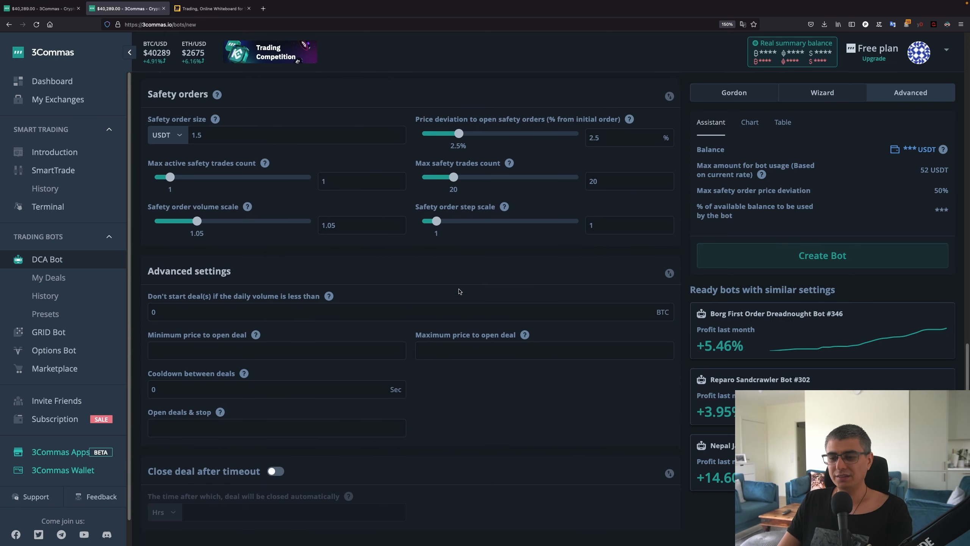
{"action": "scroll", "coordinate": [458, 291], "scroll_direction": "up", "scroll_amount": 5}
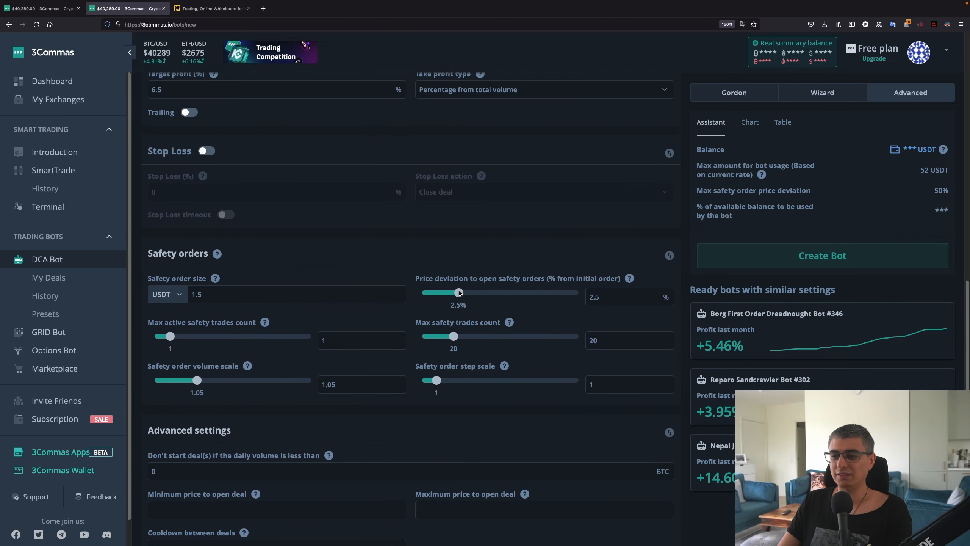
{"action": "scroll", "coordinate": [460, 292], "scroll_direction": "up", "scroll_amount": 4}
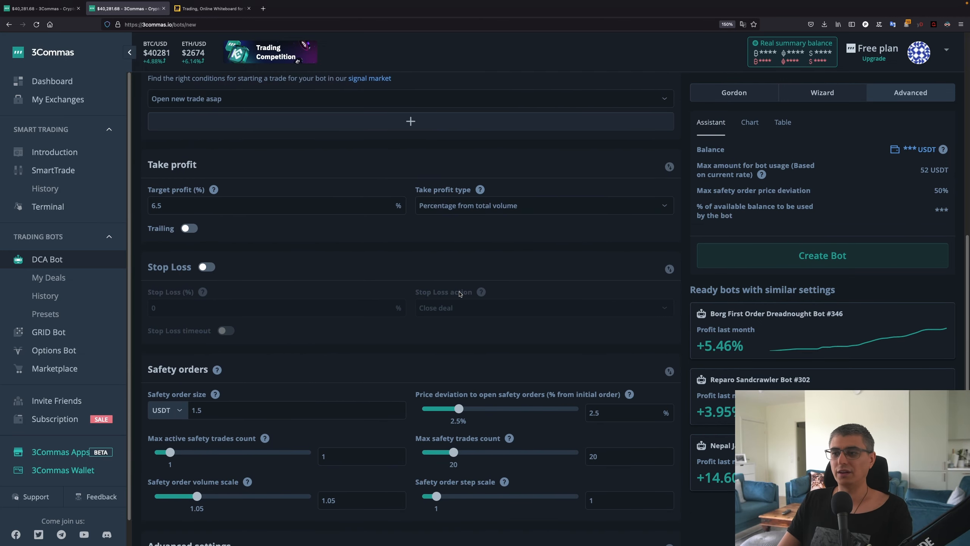
{"action": "scroll", "coordinate": [462, 286], "scroll_direction": "down", "scroll_amount": 9}
{"action": "scroll", "coordinate": [464, 278], "scroll_direction": "up", "scroll_amount": 10}
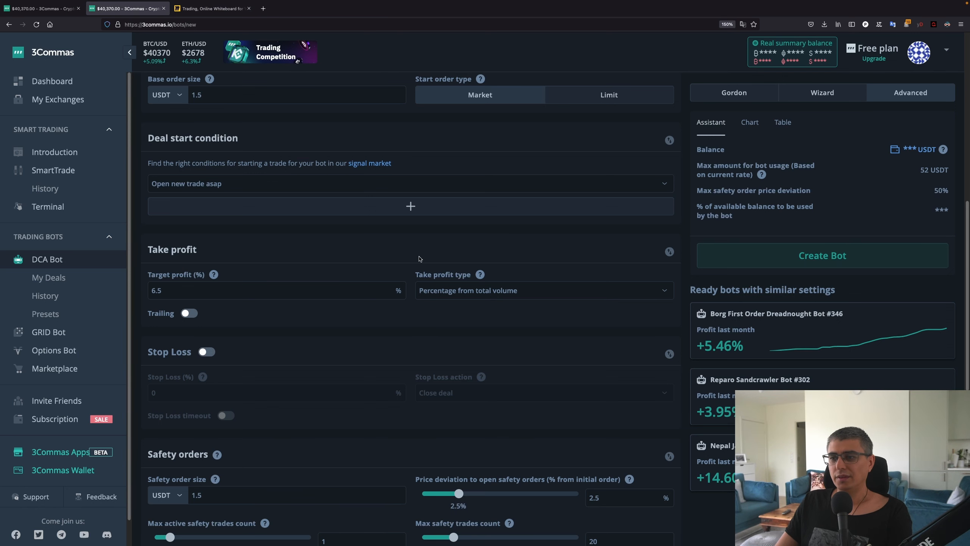
{"action": "scroll", "coordinate": [492, 315], "scroll_direction": "down", "scroll_amount": 3}
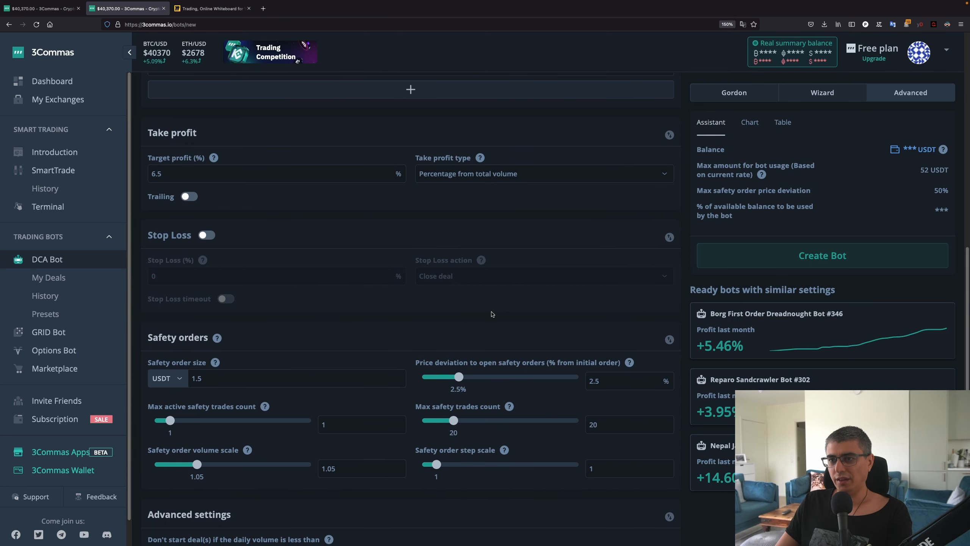
{"action": "scroll", "coordinate": [492, 314], "scroll_direction": "up", "scroll_amount": 2}
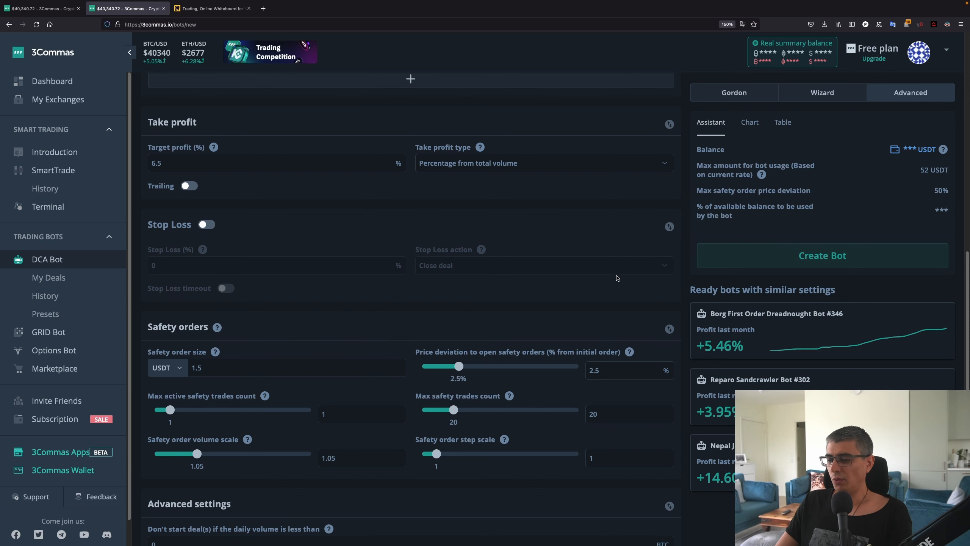
{"action": "left_click", "coordinate": [769, 264]}
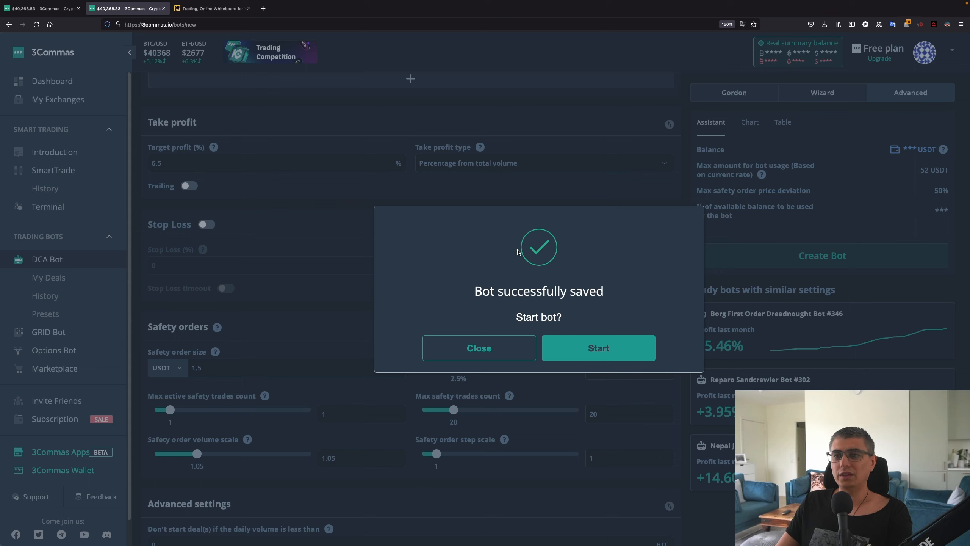
Close the prompt without starting the bot, then view Luna Long Bot from the DCA bots list
{"action": "left_click", "coordinate": [443, 348]}
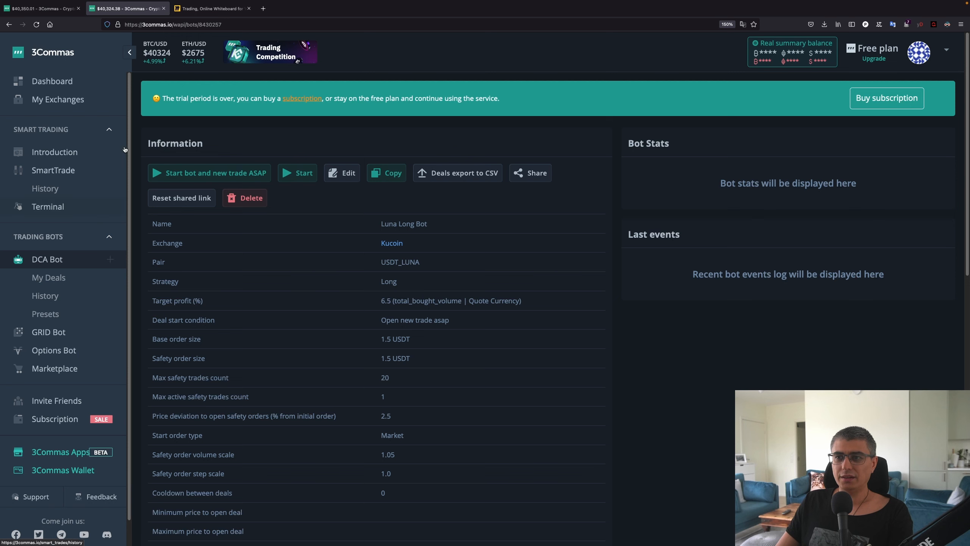
{"action": "left_click", "coordinate": [47, 260]}
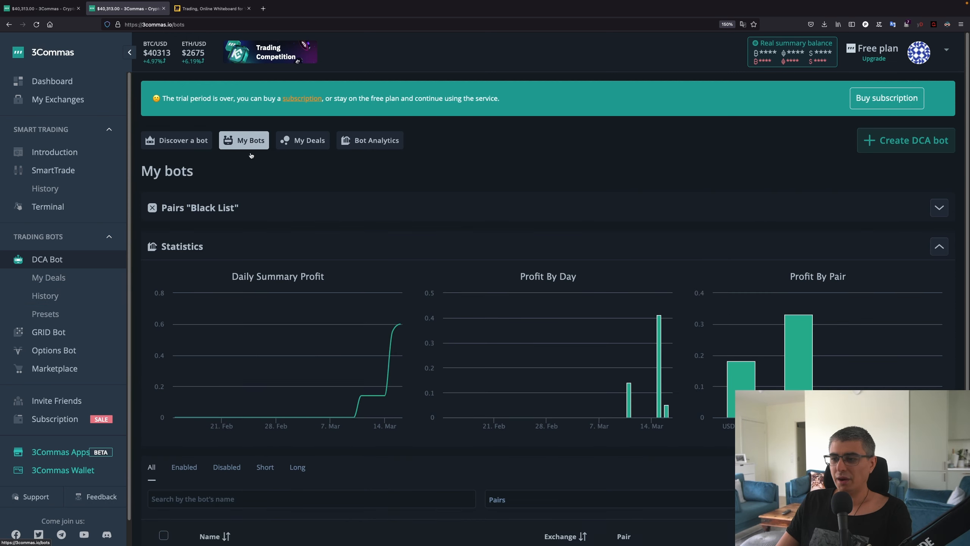
{"action": "scroll", "coordinate": [255, 375], "scroll_direction": "down", "scroll_amount": 5}
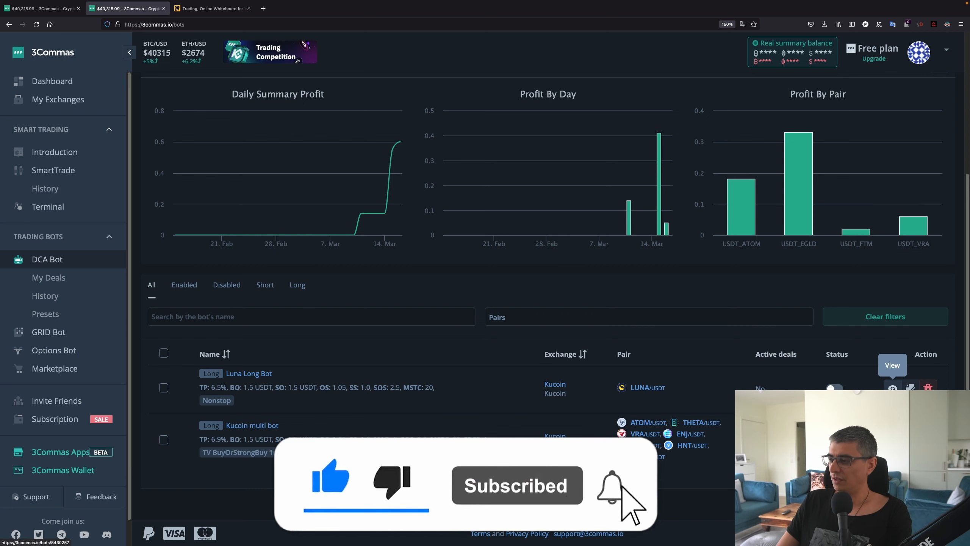
{"action": "left_click", "coordinate": [892, 387]}
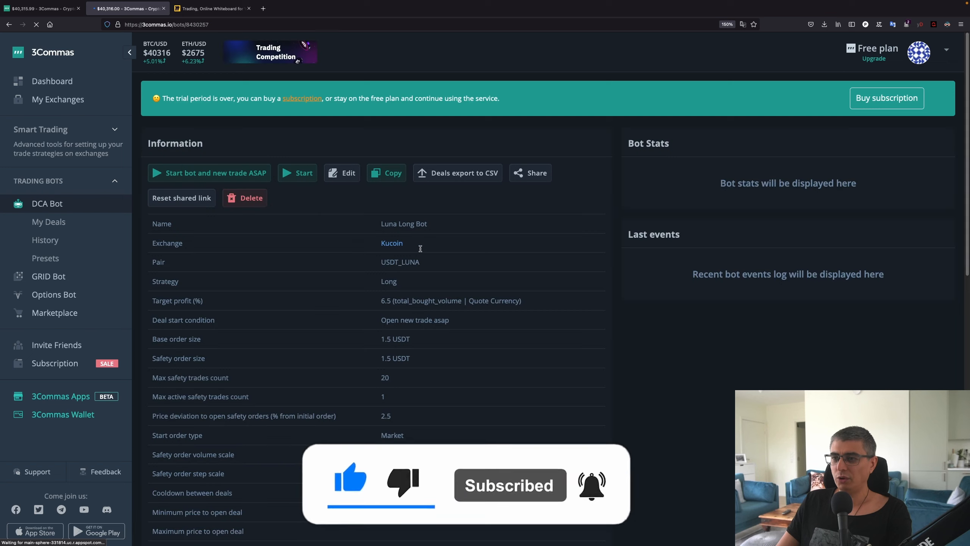
{"action": "scroll", "coordinate": [485, 302], "scroll_direction": "down", "scroll_amount": 2}
{"action": "scroll", "coordinate": [486, 302], "scroll_direction": "down", "scroll_amount": 3}
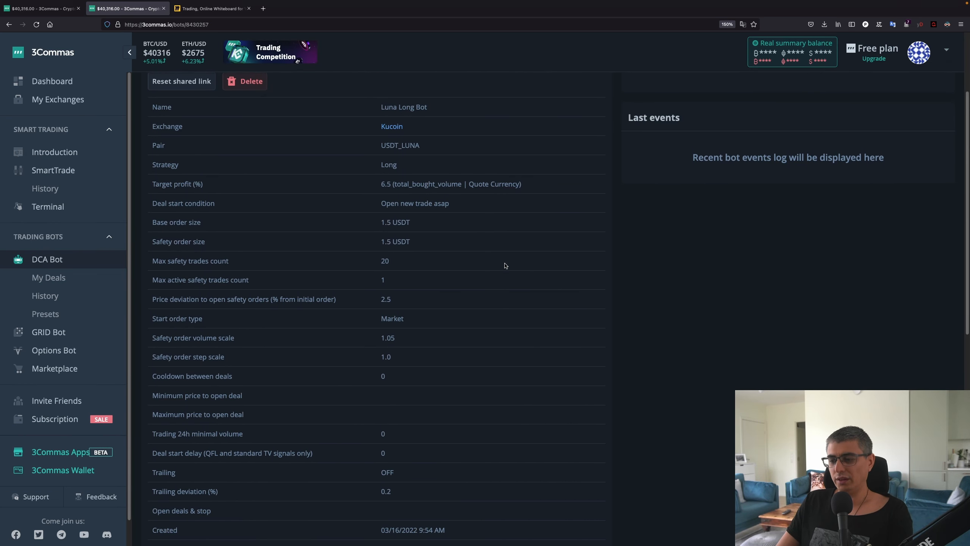
{"action": "scroll", "coordinate": [611, 275], "scroll_direction": "up", "scroll_amount": 1}
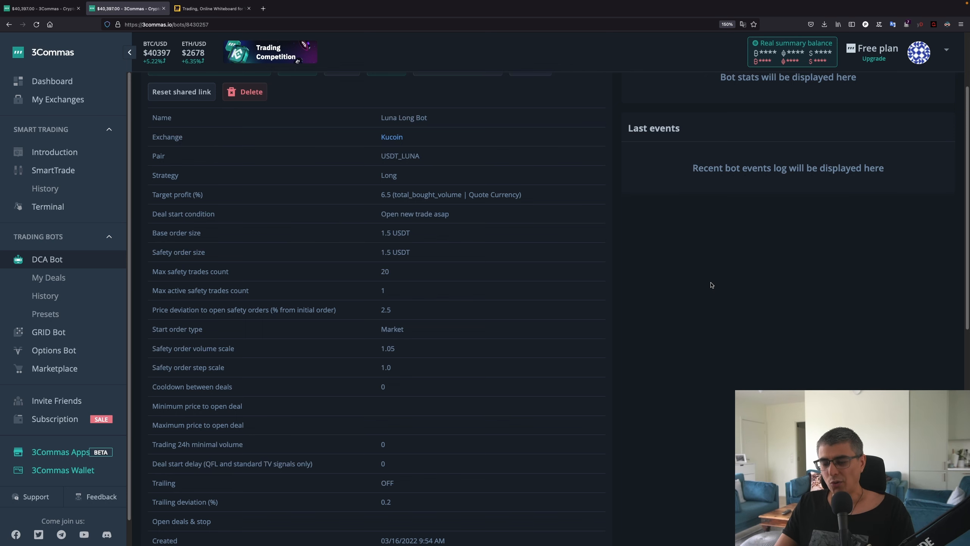
{"action": "scroll", "coordinate": [488, 309], "scroll_direction": "up", "scroll_amount": 1}
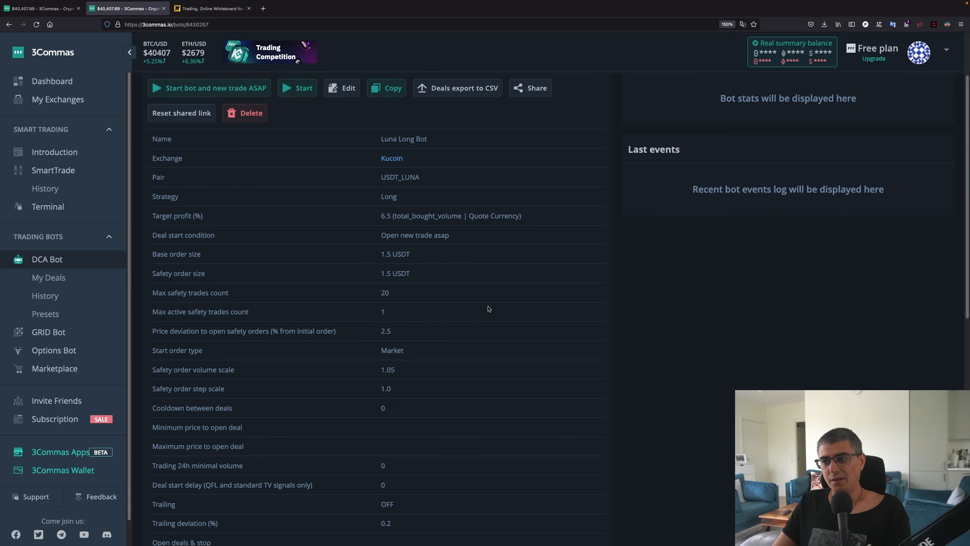
{"action": "scroll", "coordinate": [488, 309], "scroll_direction": "down", "scroll_amount": 1}
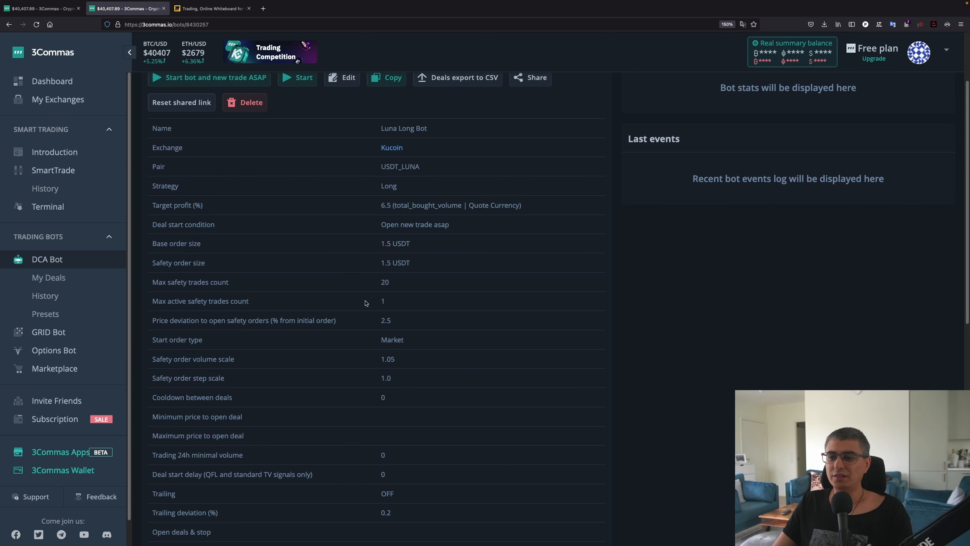